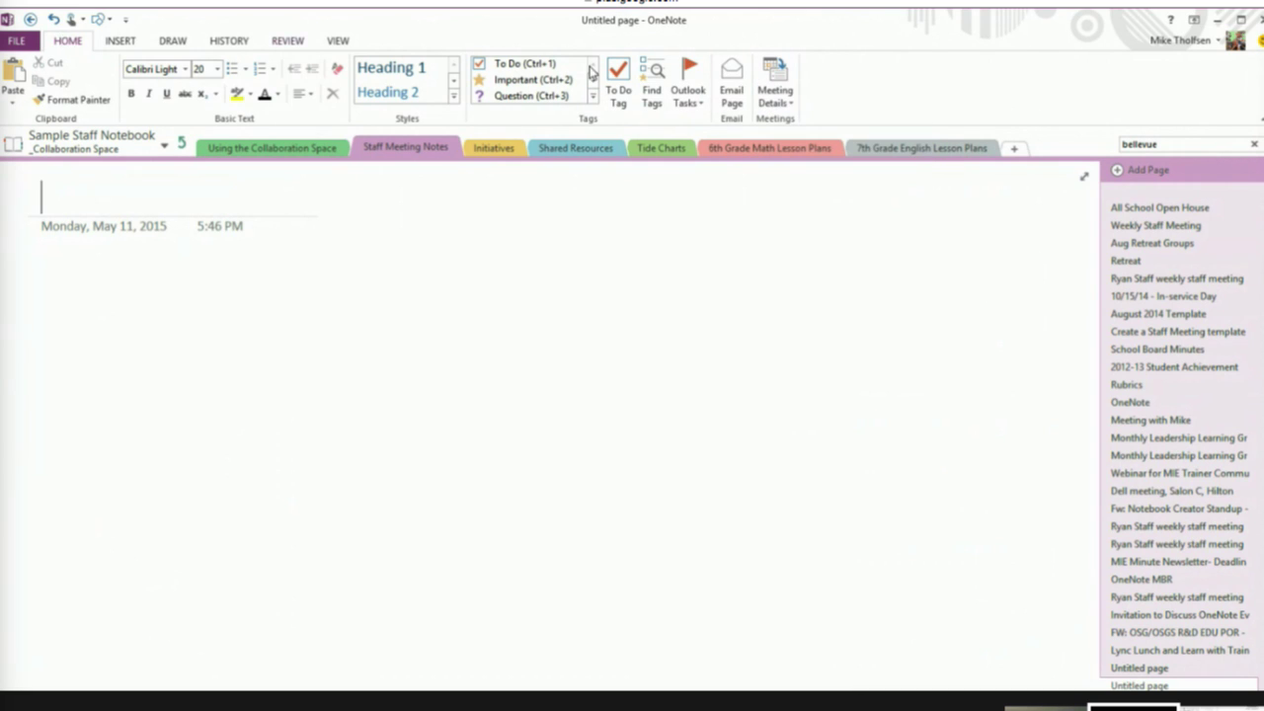
Step: Insert the 6:00 PM weekly staff meeting's details from Today's Meetings and scroll to the Notes heading
{"action": "left_click", "coordinate": [779, 94]}
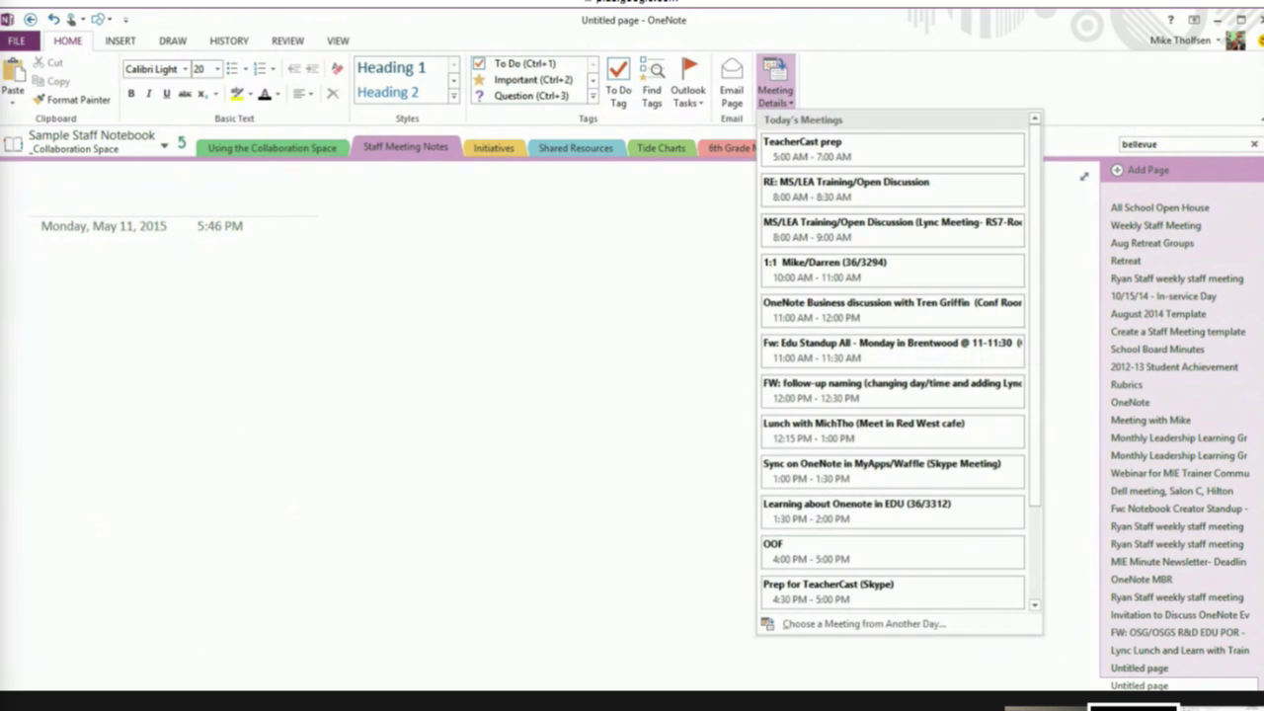
{"action": "scroll", "coordinate": [893, 395], "scroll_direction": "down", "scroll_amount": 1}
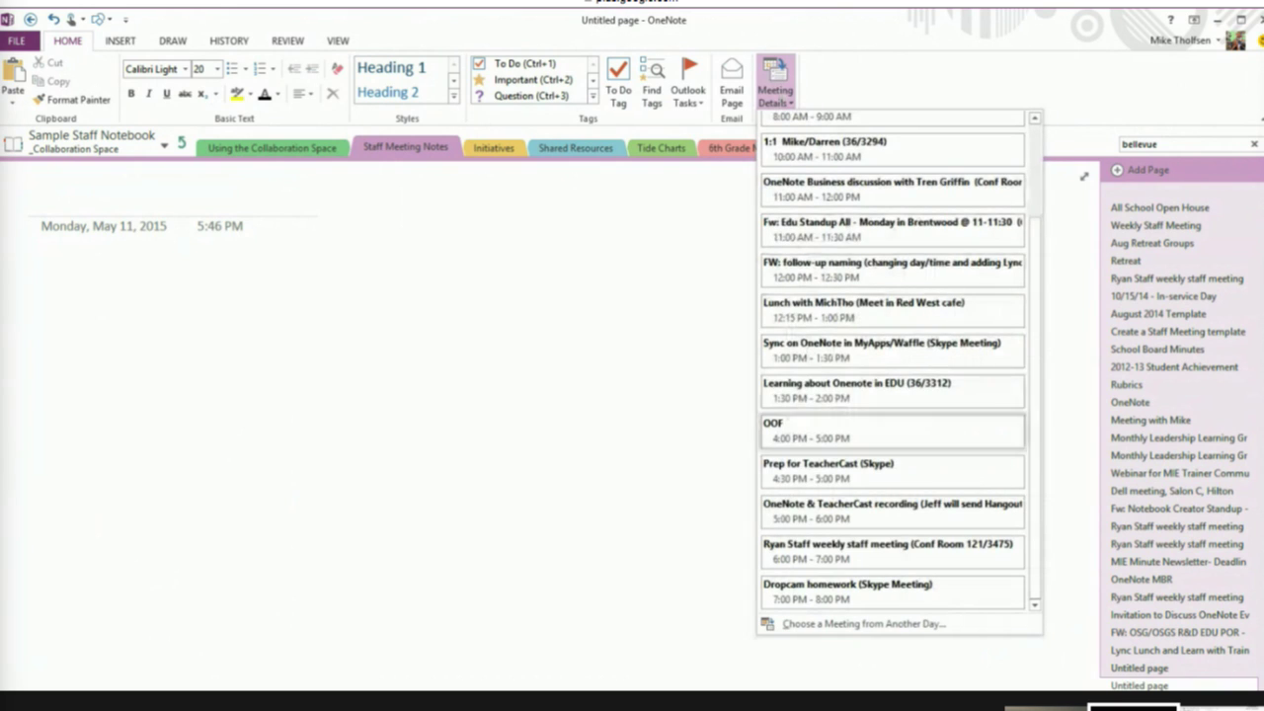
{"action": "left_click", "coordinate": [874, 553]}
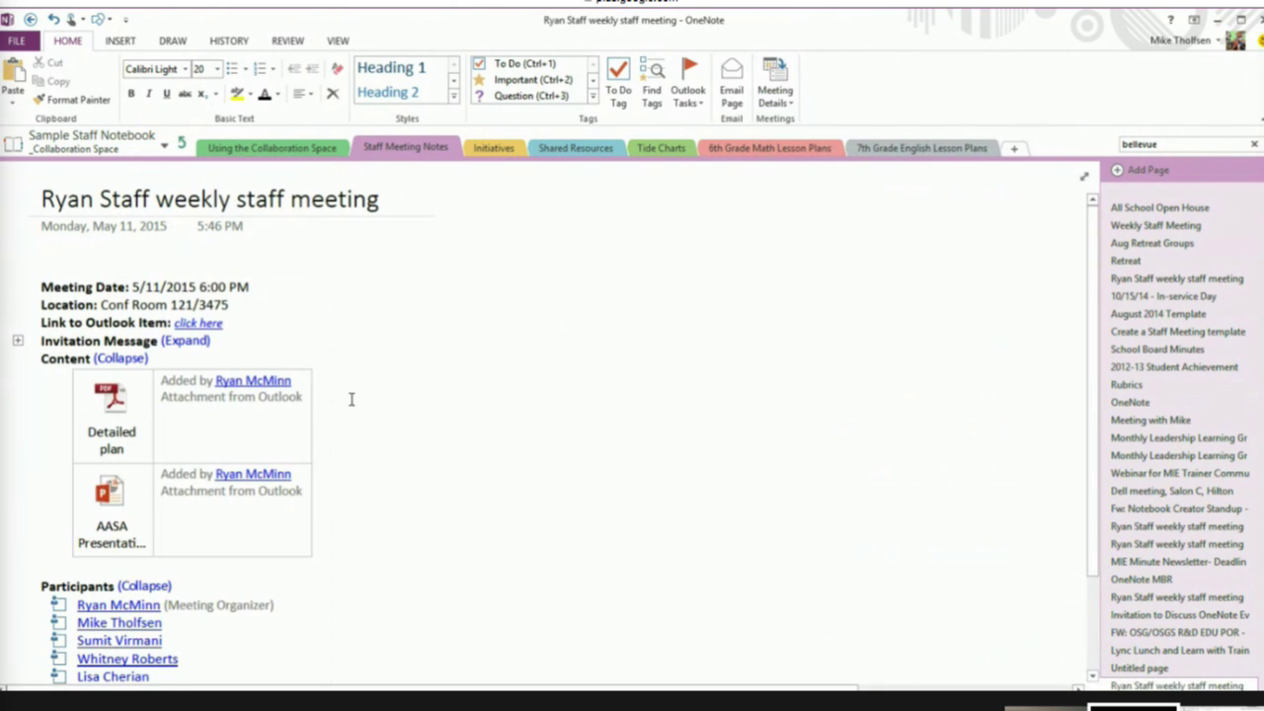
{"action": "left_click_drag", "start_coordinate": [1093, 357], "coordinate": [1077, 465]}
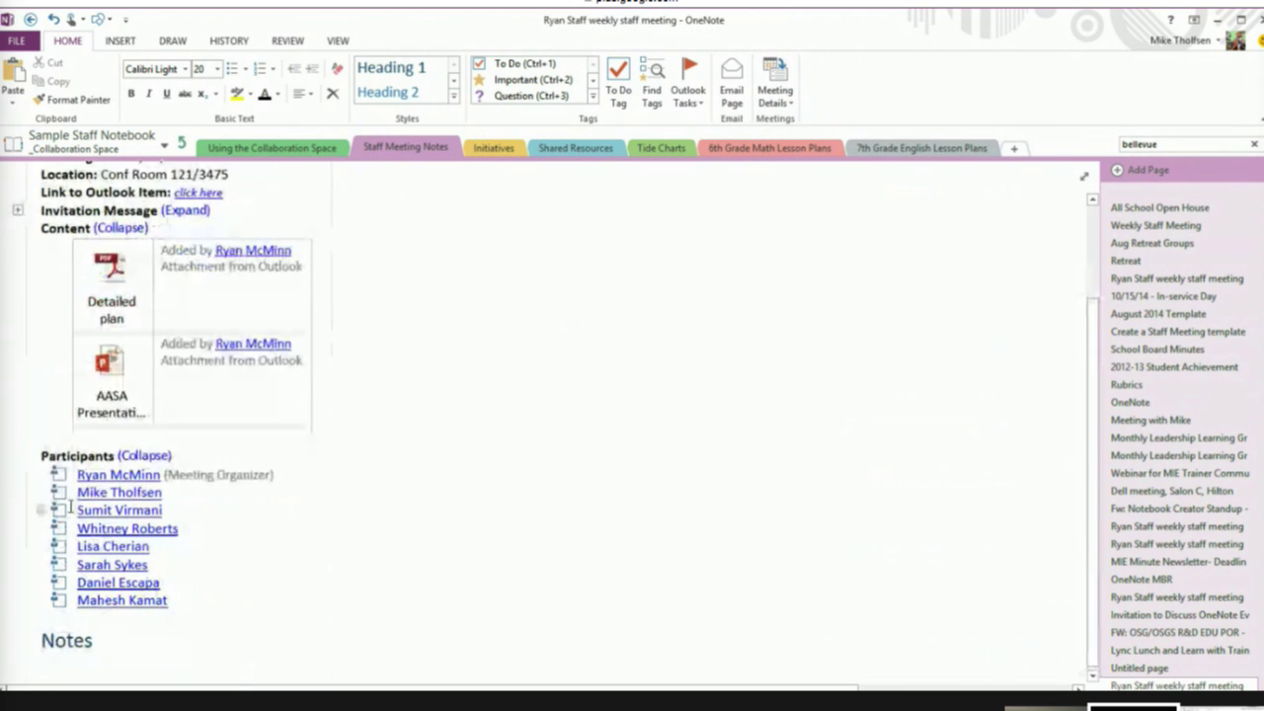
Step: Type the note lines 'Start taking notes' and 'What if I had a question?' under Notes
{"action": "left_click", "coordinate": [76, 670]}
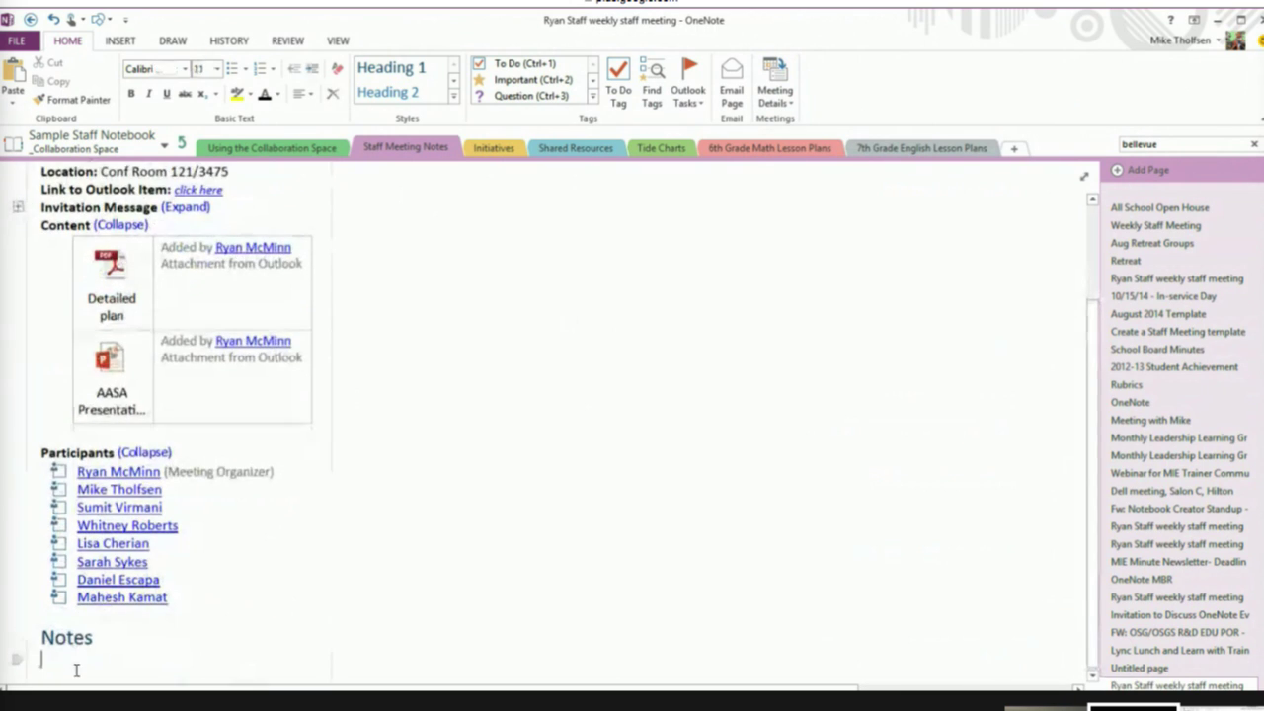
{"action": "type", "text": "ST art taking notes"}
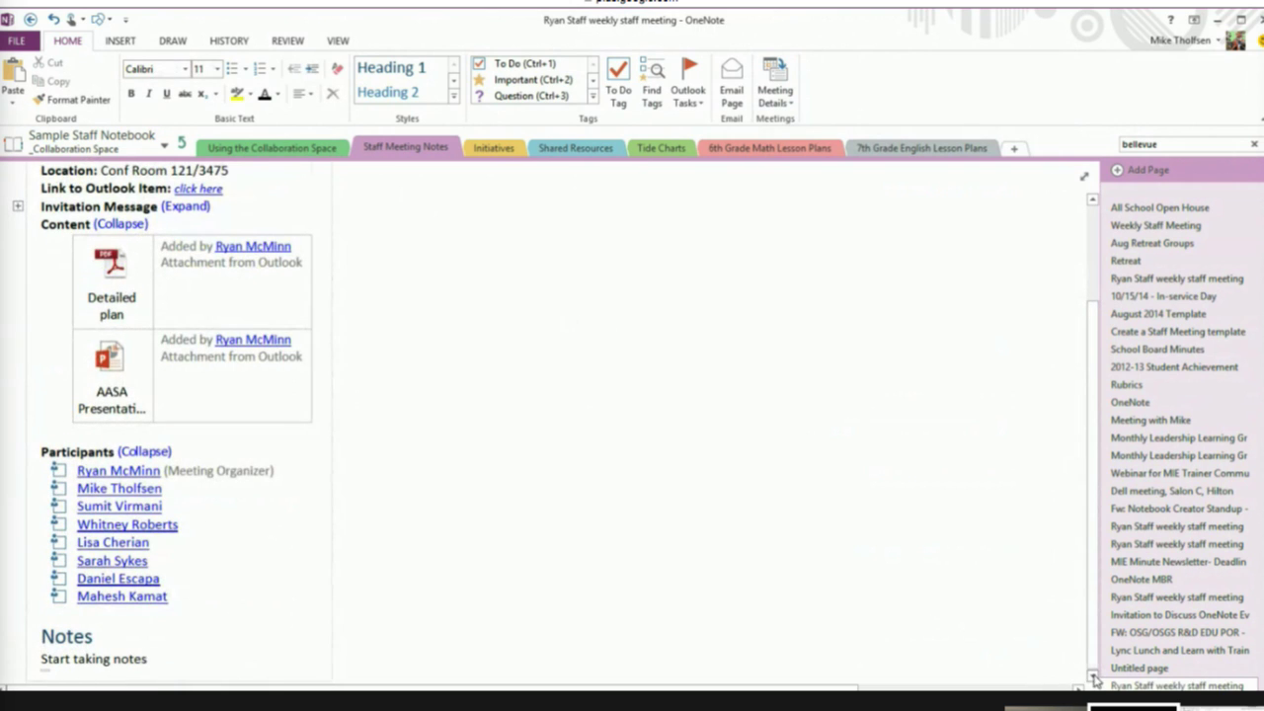
{"action": "scroll", "coordinate": [1090, 674], "scroll_direction": "down", "scroll_amount": 3}
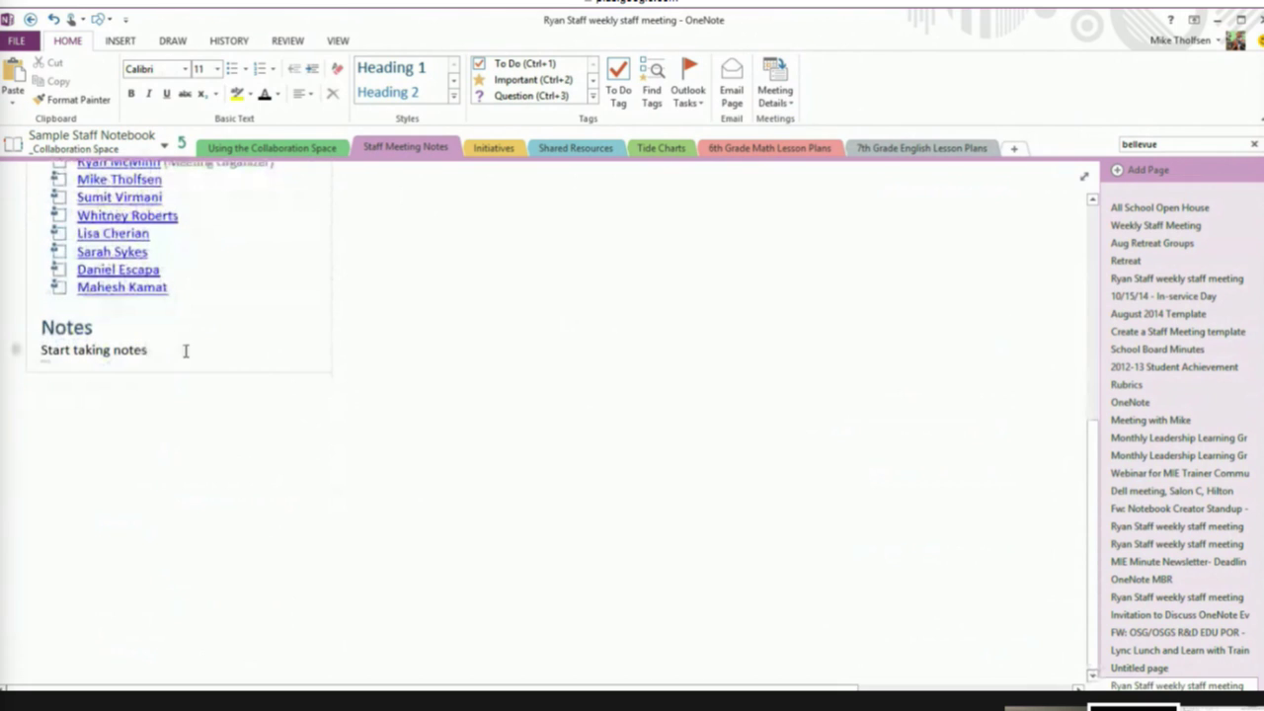
{"action": "key", "text": "Return"}
{"action": "type", "text": "What if"}
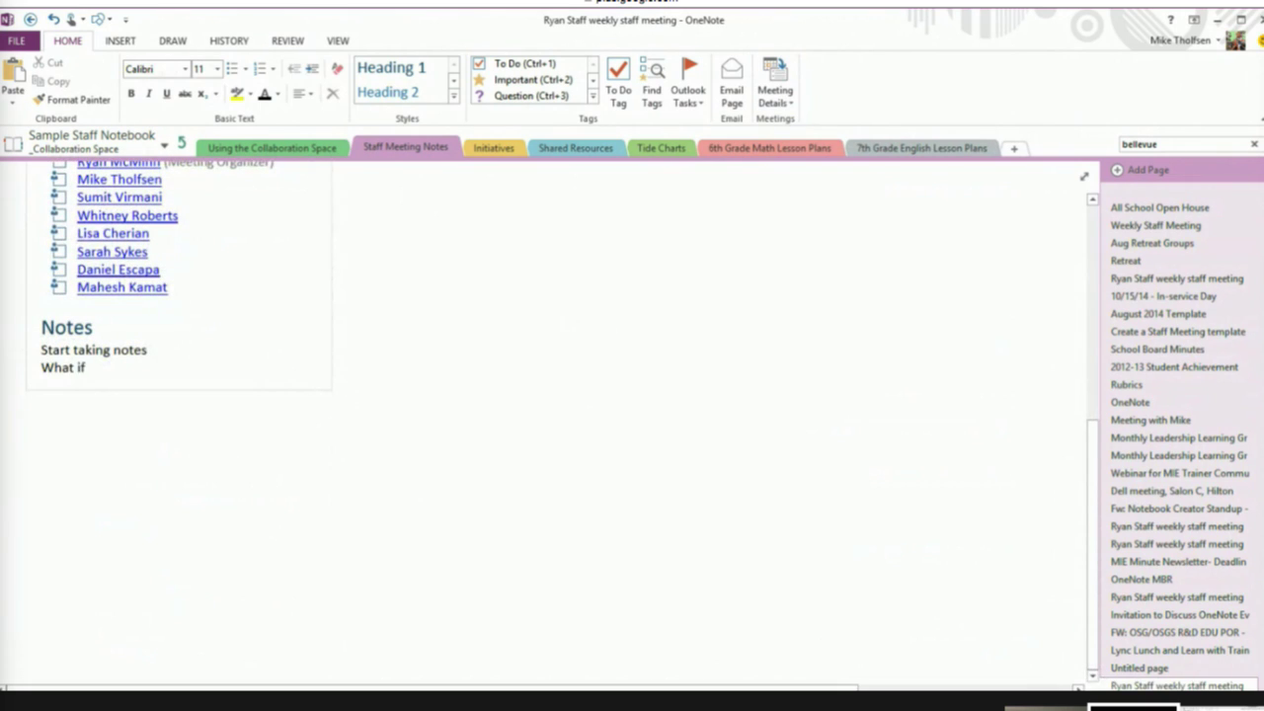
{"action": "type", "text": " I had a question?"}
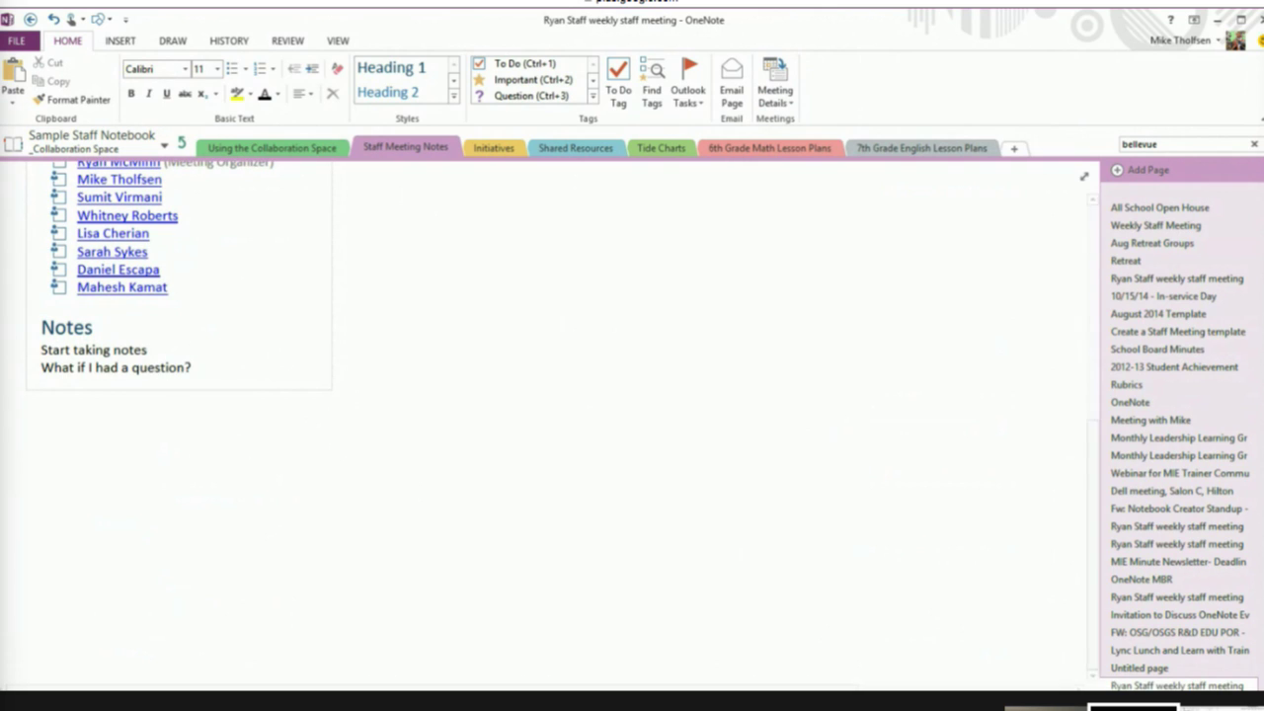
Step: Tag the question line as Question, then add 'This part is important' tagged Important
{"action": "left_click", "coordinate": [592, 96]}
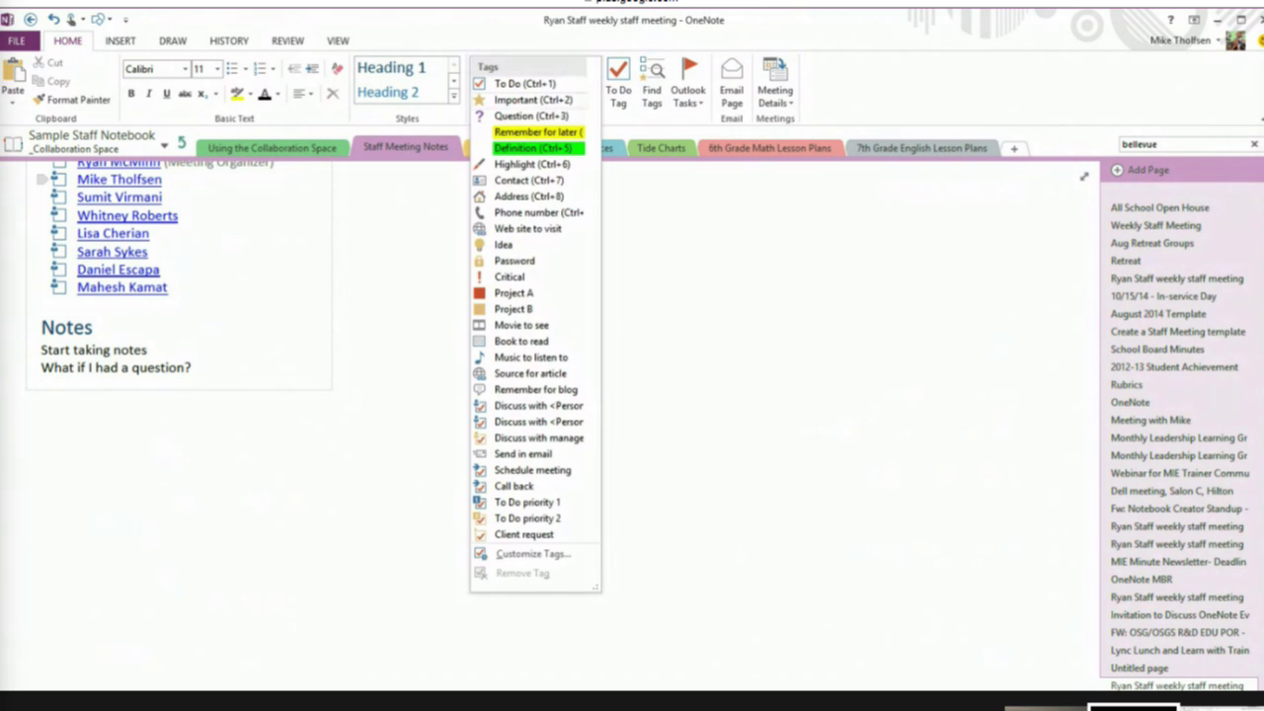
{"action": "left_click", "coordinate": [531, 116]}
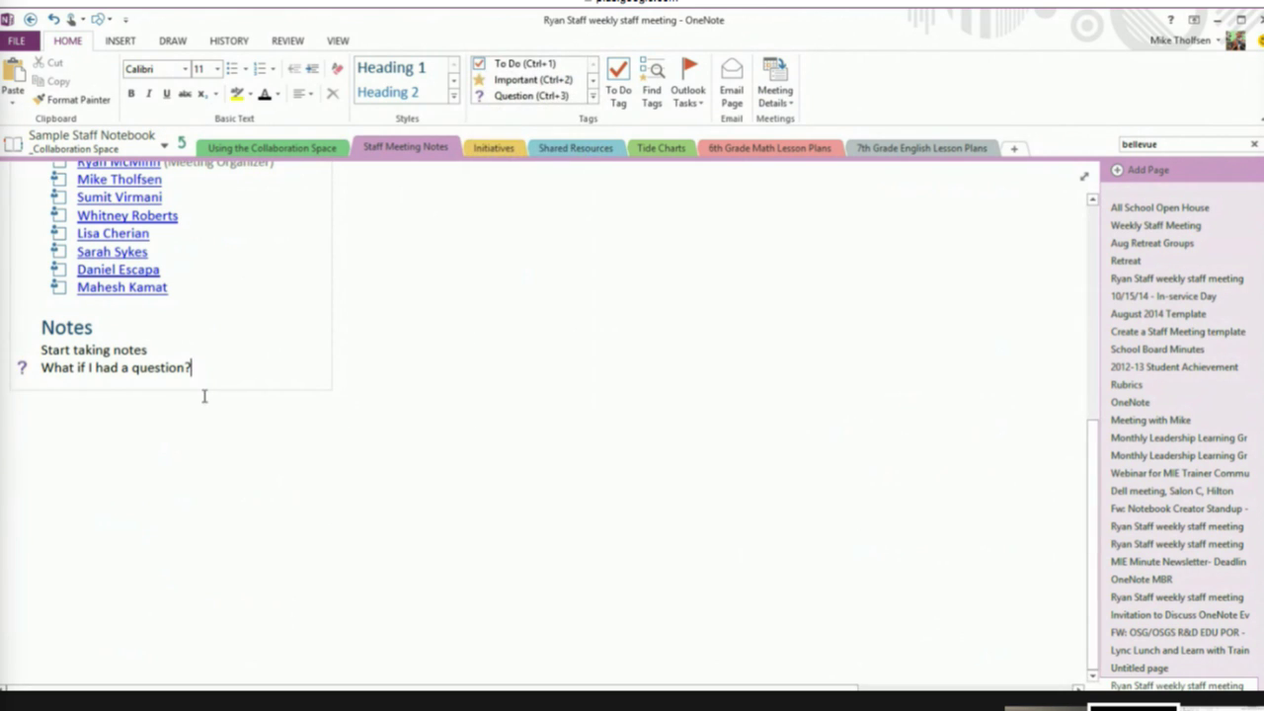
{"action": "key", "text": "Return"}
{"action": "type", "text": "This pa"}
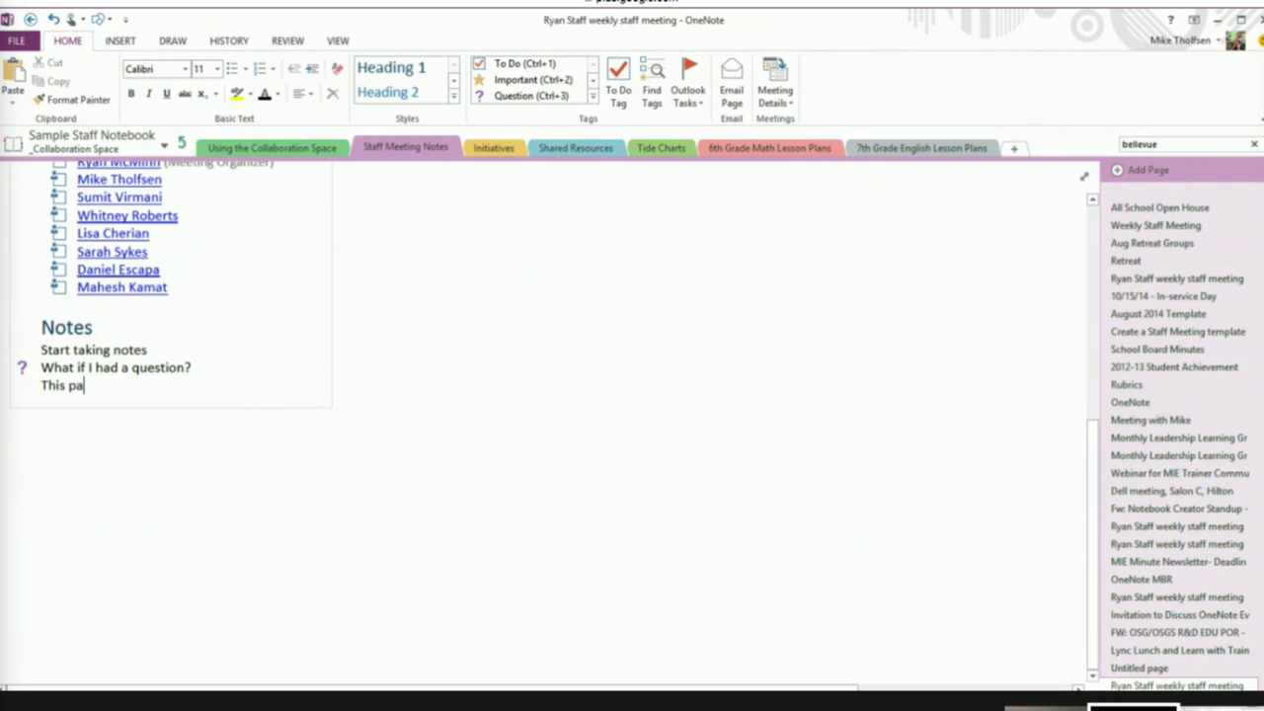
{"action": "type", "text": "rt is important"}
{"action": "left_click", "coordinate": [536, 80]}
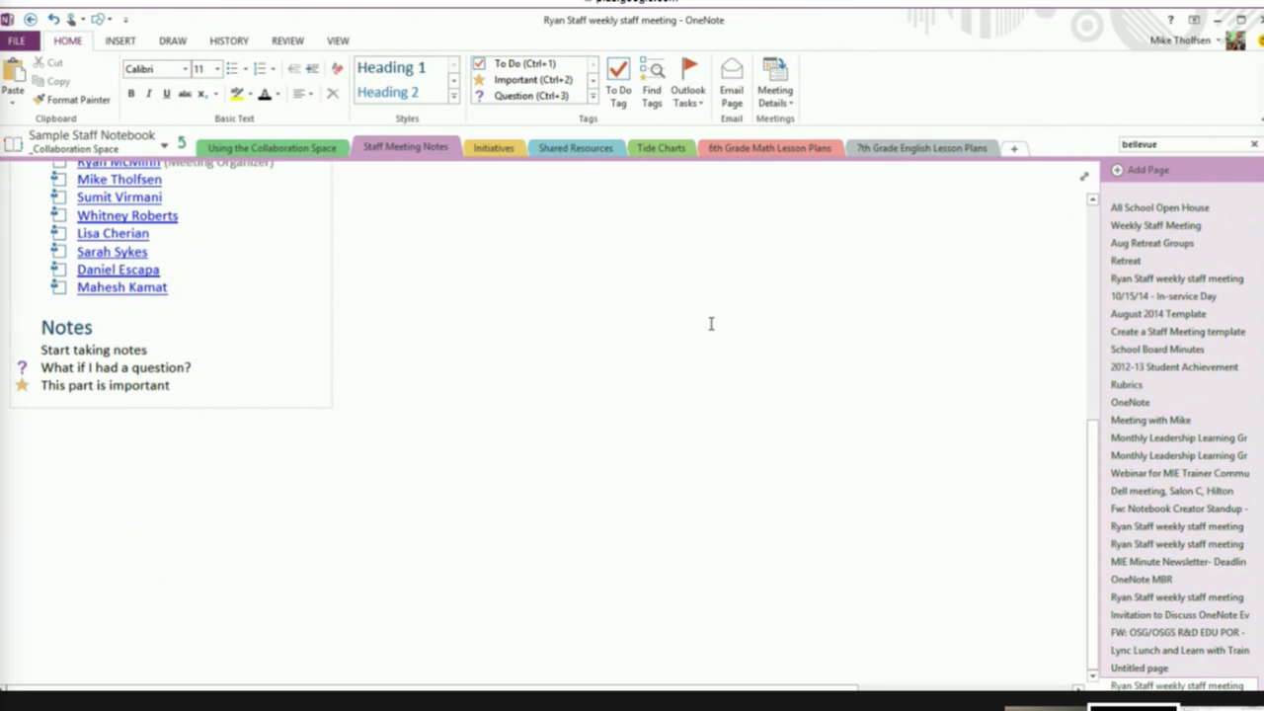
Step: Add two more note lines: 'Here are more notes' and 'Here is a custom thing'
{"action": "key", "text": "Return"}
{"action": "type", "text": "Here ar"}
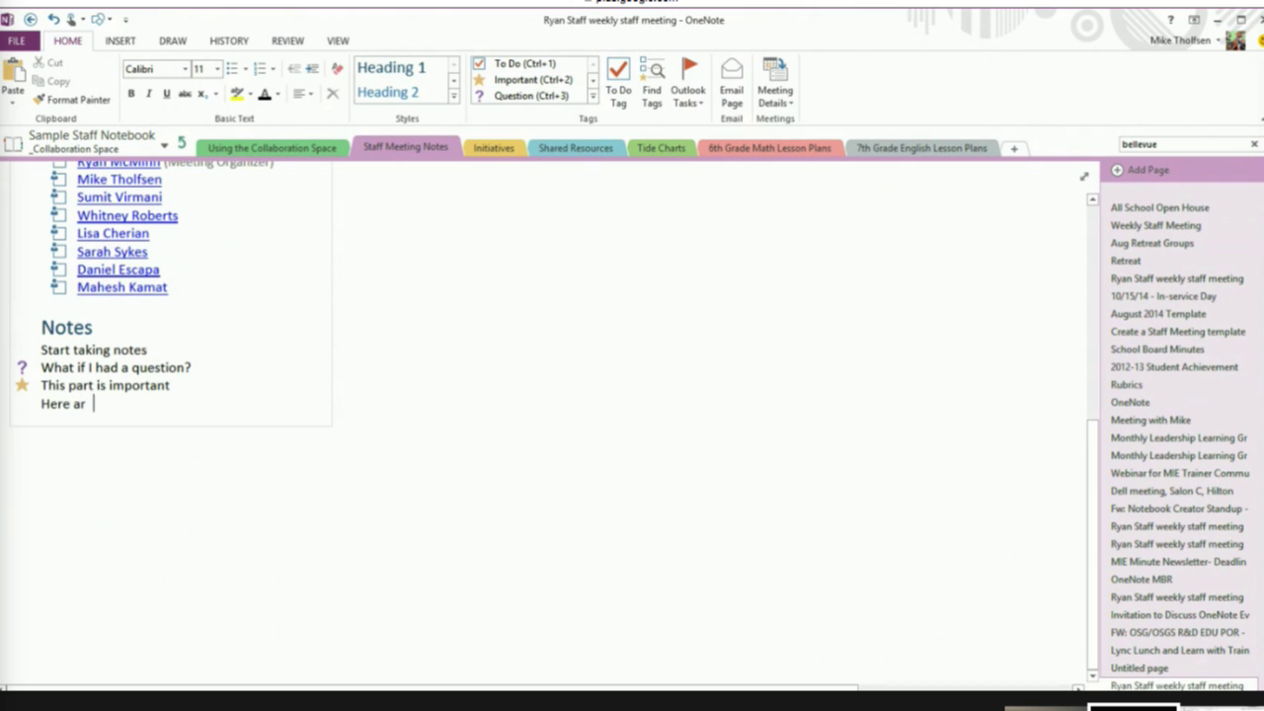
{"action": "type", "text": "e more notes"}
{"action": "key", "text": "Return"}
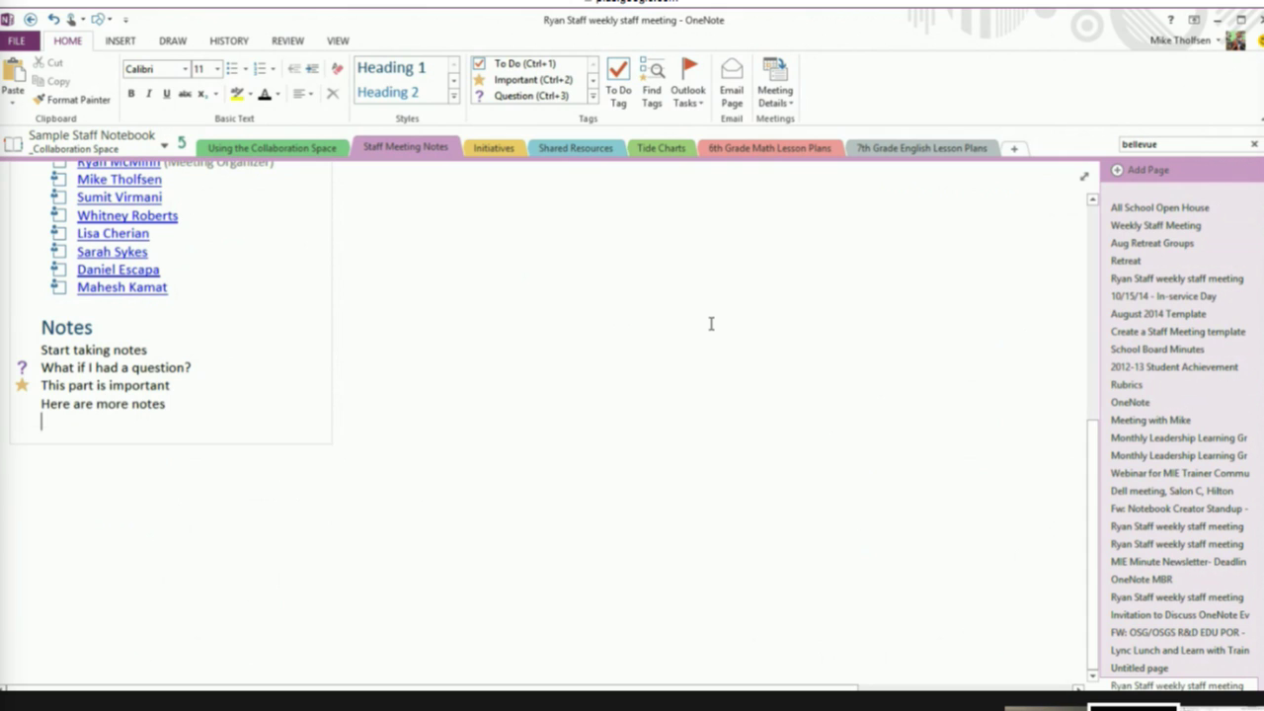
{"action": "type", "text": "Here is a customer"}
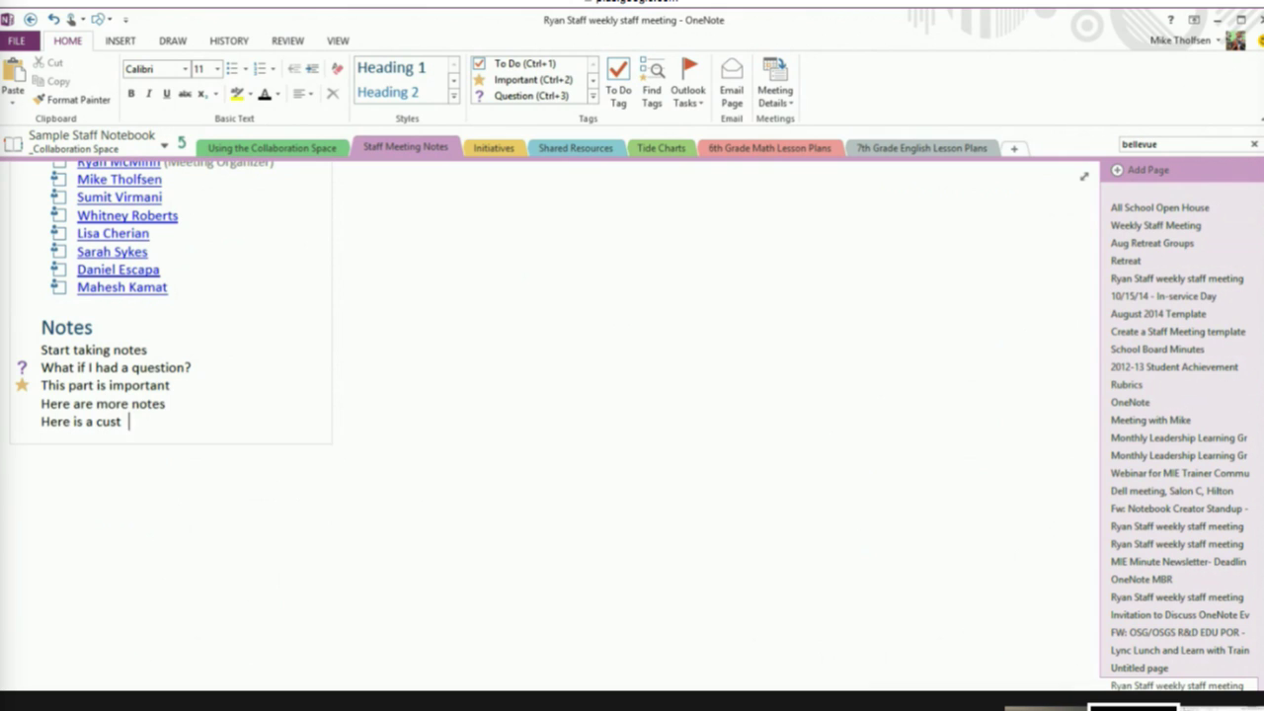
{"action": "key", "text": "BackSpace"}
{"action": "key", "text": "BackSpace"}
{"action": "key", "text": "BackSpace"}
{"action": "type", "text": "thing"}
{"action": "left_click", "coordinate": [593, 100]}
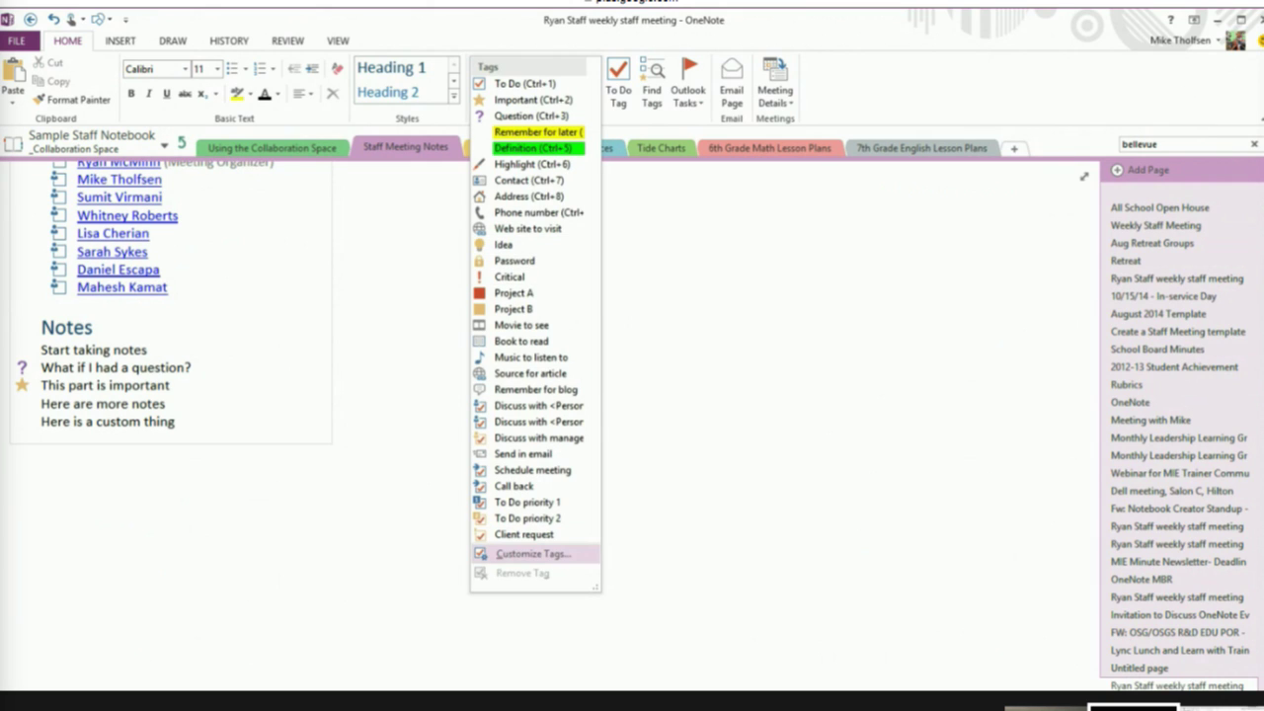
Step: Create a custom tag named TeacherCast with a Smiley symbol and bright green highlight
{"action": "left_click", "coordinate": [533, 554]}
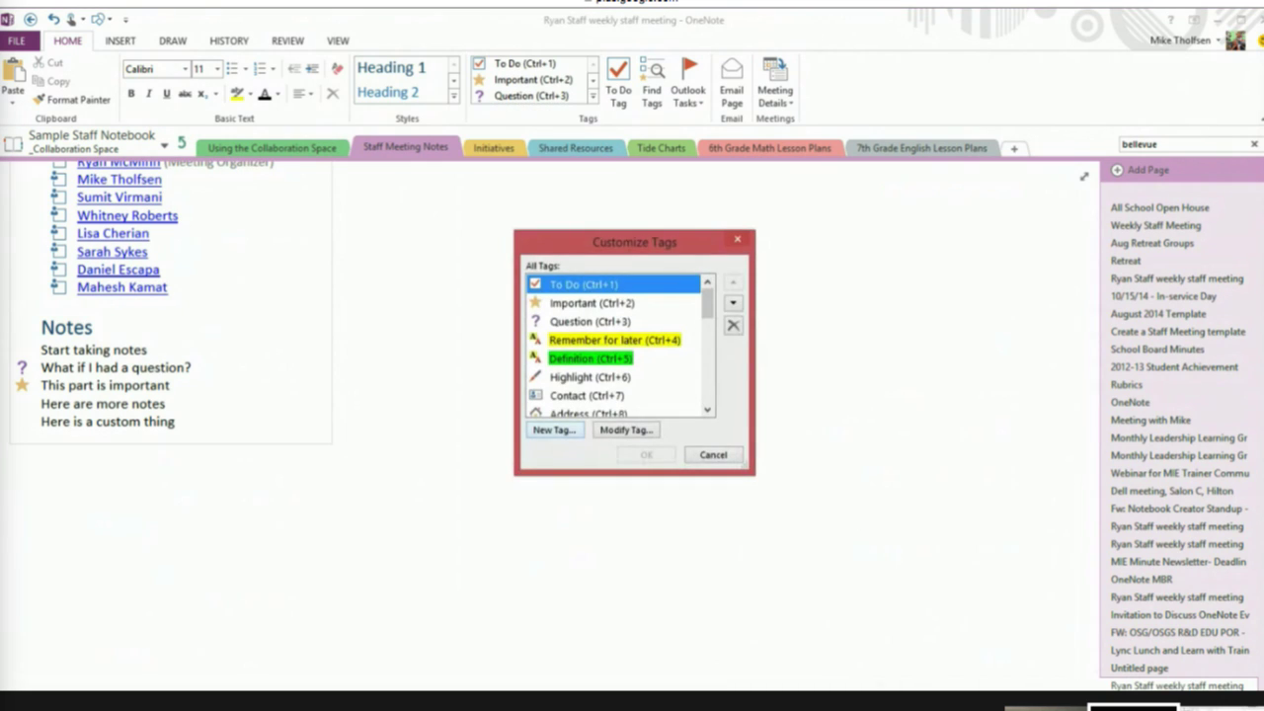
{"action": "left_click", "coordinate": [554, 429]}
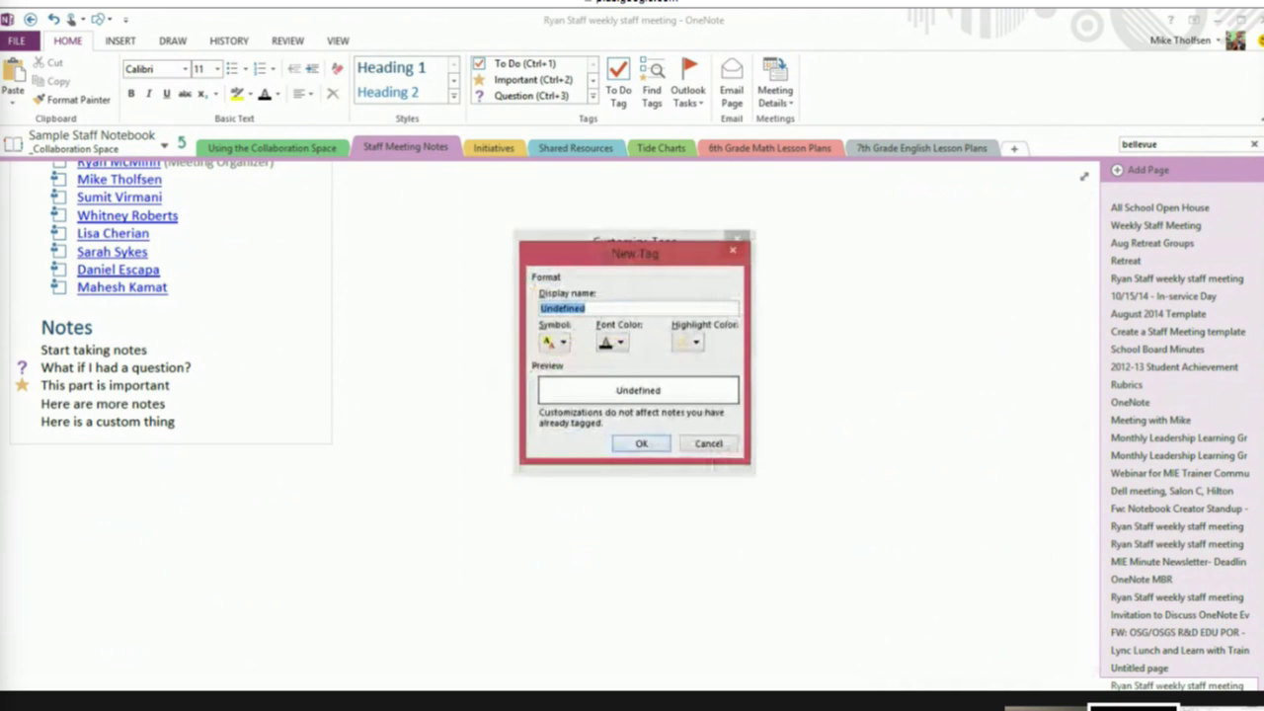
{"action": "type", "text": "TEacherCast"}
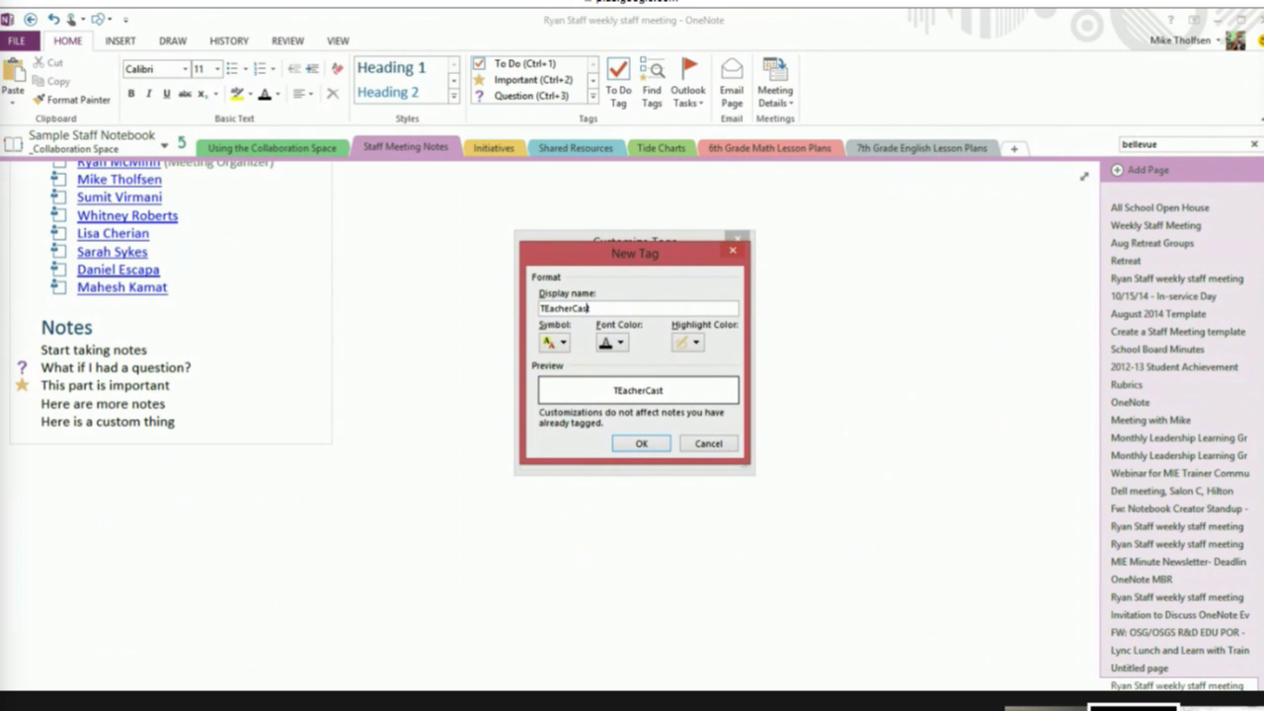
{"action": "key", "text": "BackSpace"}
{"action": "type", "text": "e"}
{"action": "key", "text": "alt+s"}
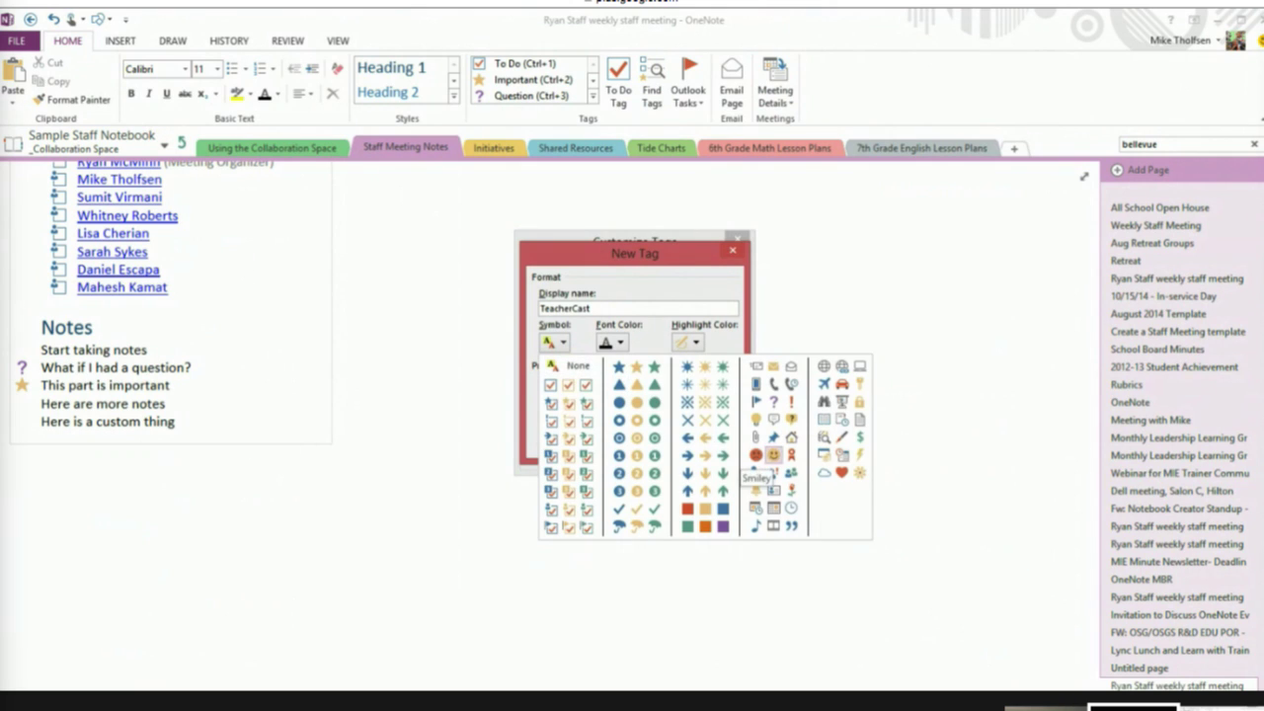
{"action": "left_click", "coordinate": [773, 455]}
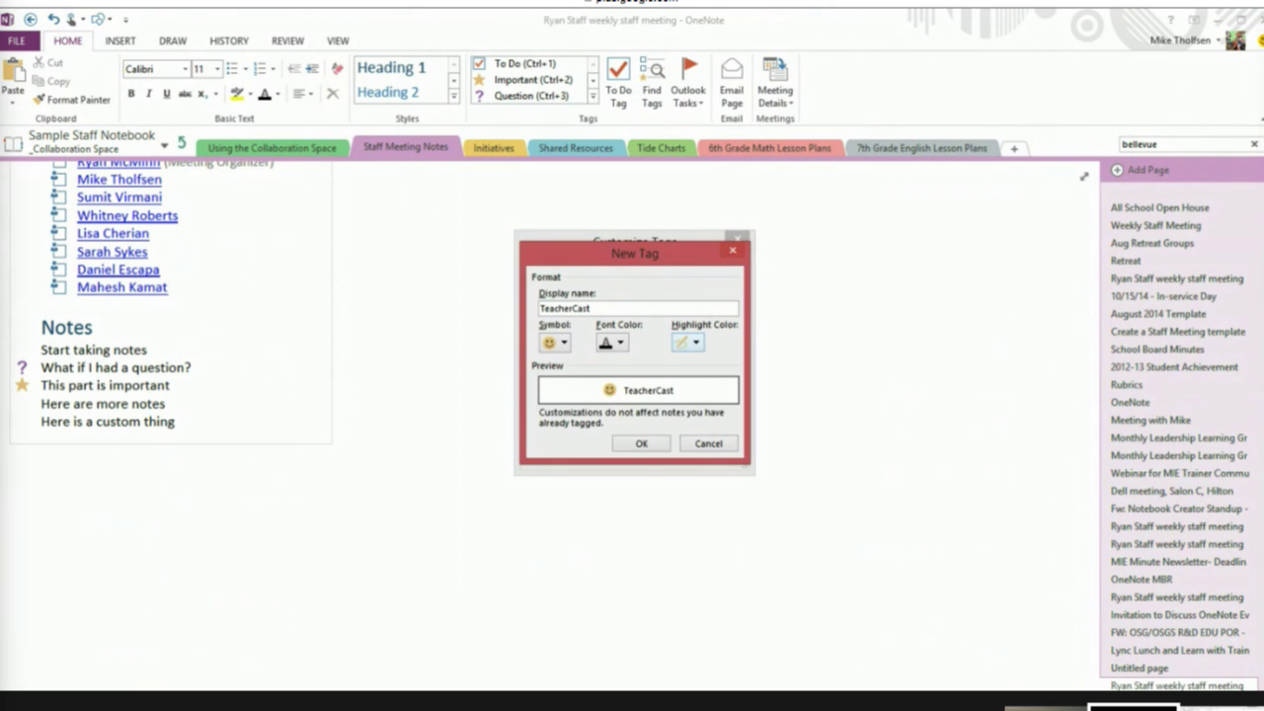
{"action": "left_click", "coordinate": [689, 342]}
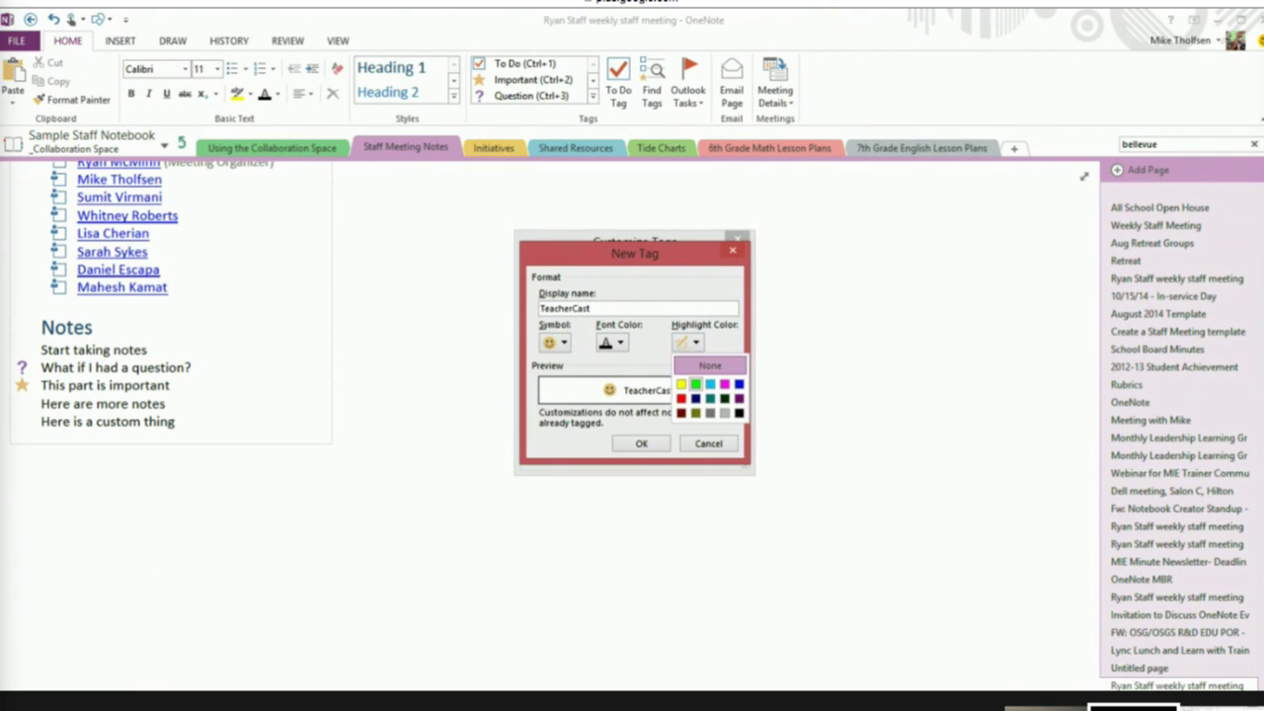
{"action": "left_click", "coordinate": [689, 381]}
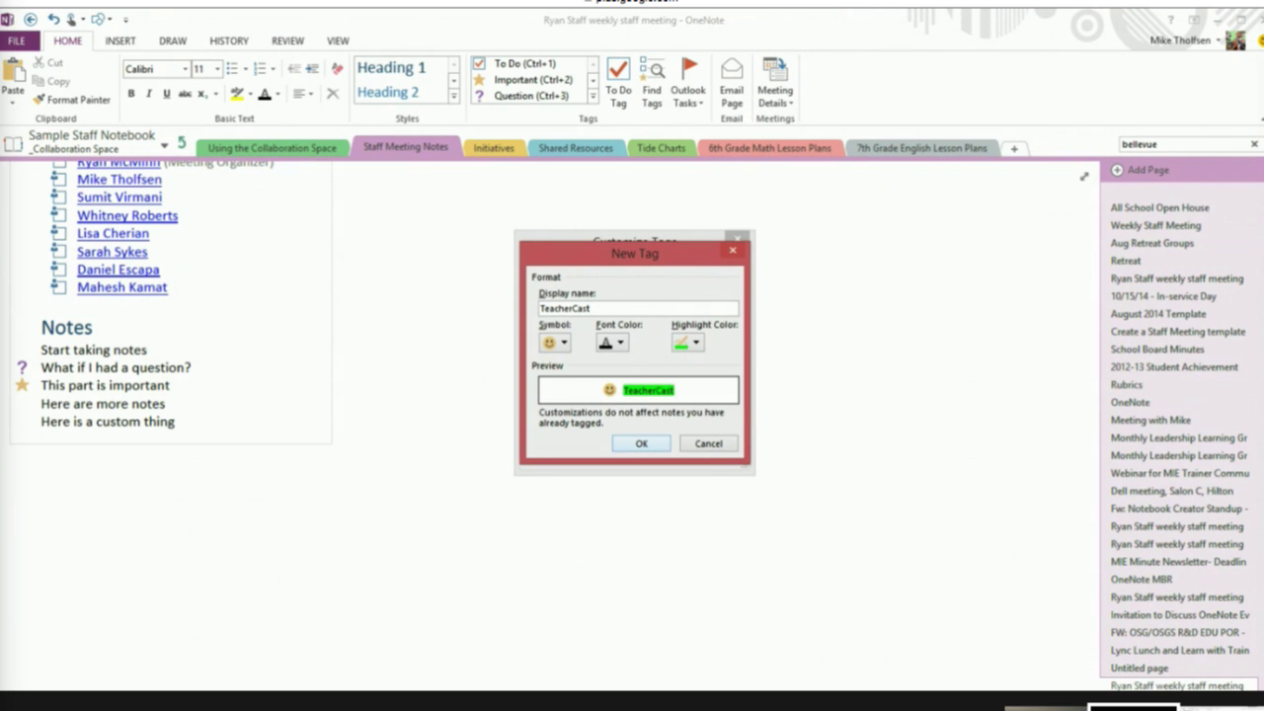
{"action": "key", "text": "Return"}
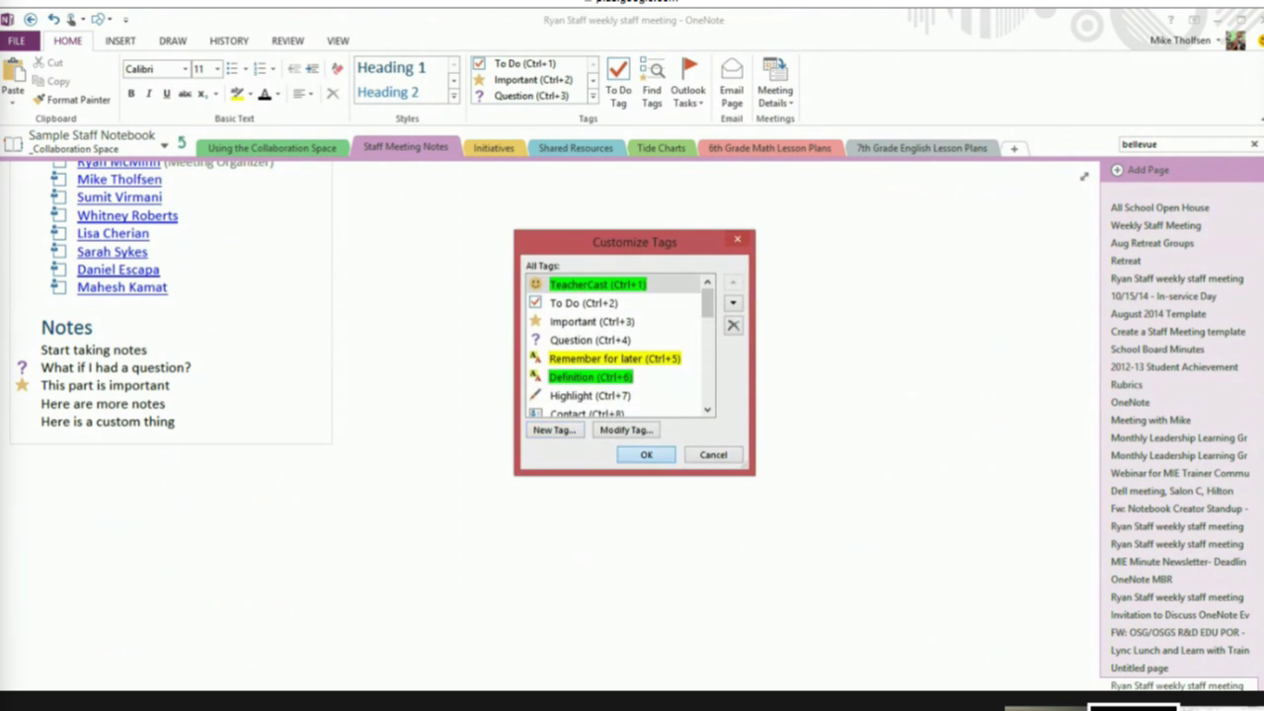
Step: Add a new line 'TEach' and apply the TeacherCast tag to it
{"action": "left_click", "coordinate": [646, 454]}
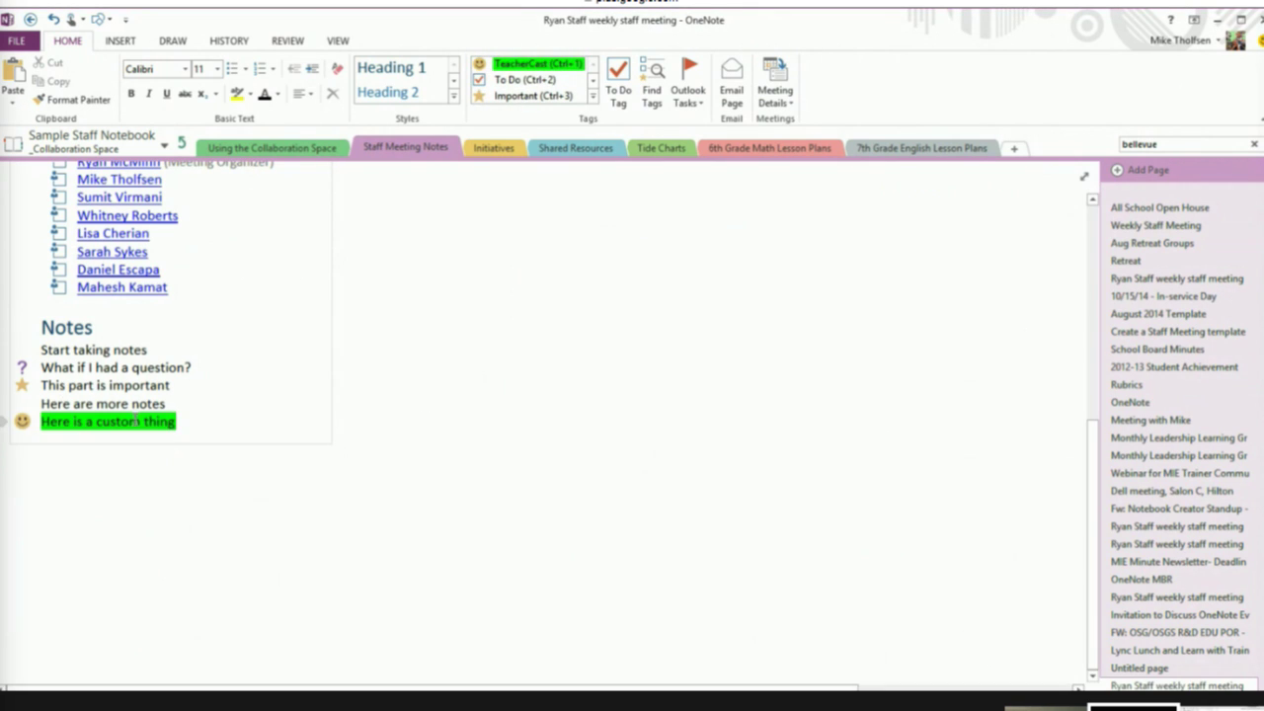
{"action": "key", "text": "Return"}
{"action": "key", "text": "Return"}
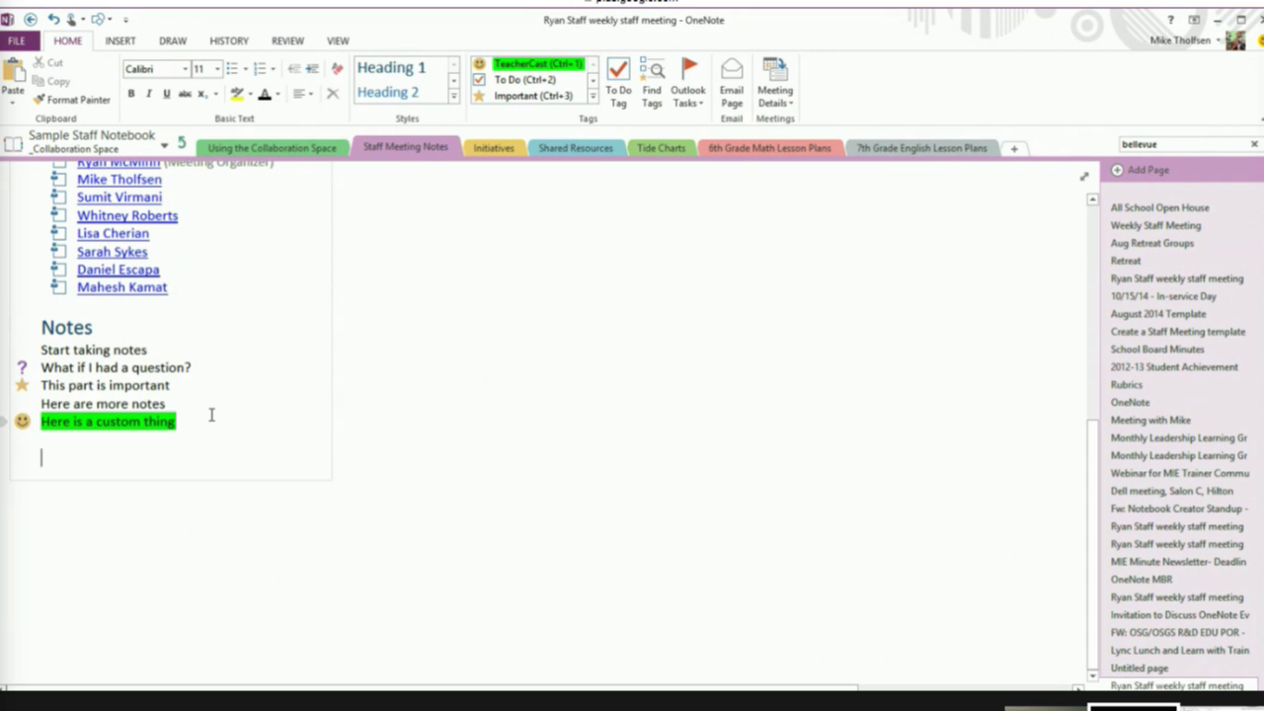
{"action": "type", "text": "TEach"}
{"action": "left_click", "coordinate": [526, 65]}
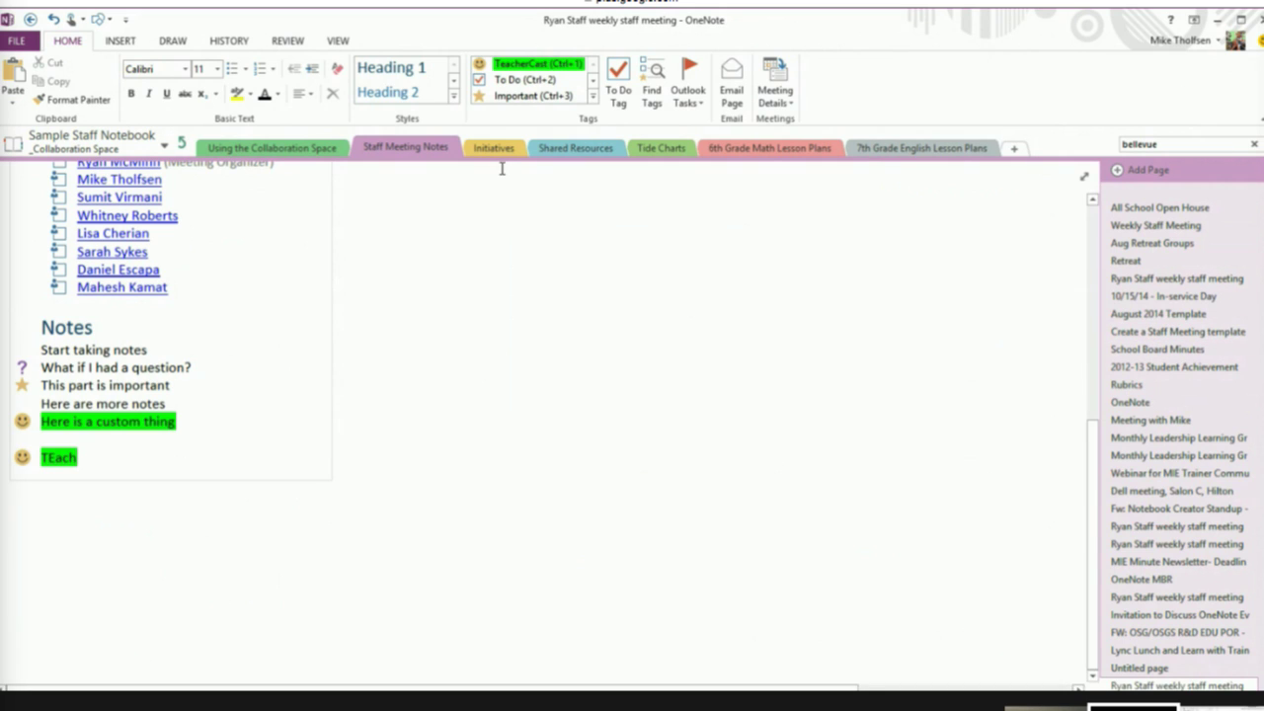
Step: Show the Tags Summary and jump to the tagged question on the Wonder by RJ Palacio page
{"action": "left_click", "coordinate": [651, 80]}
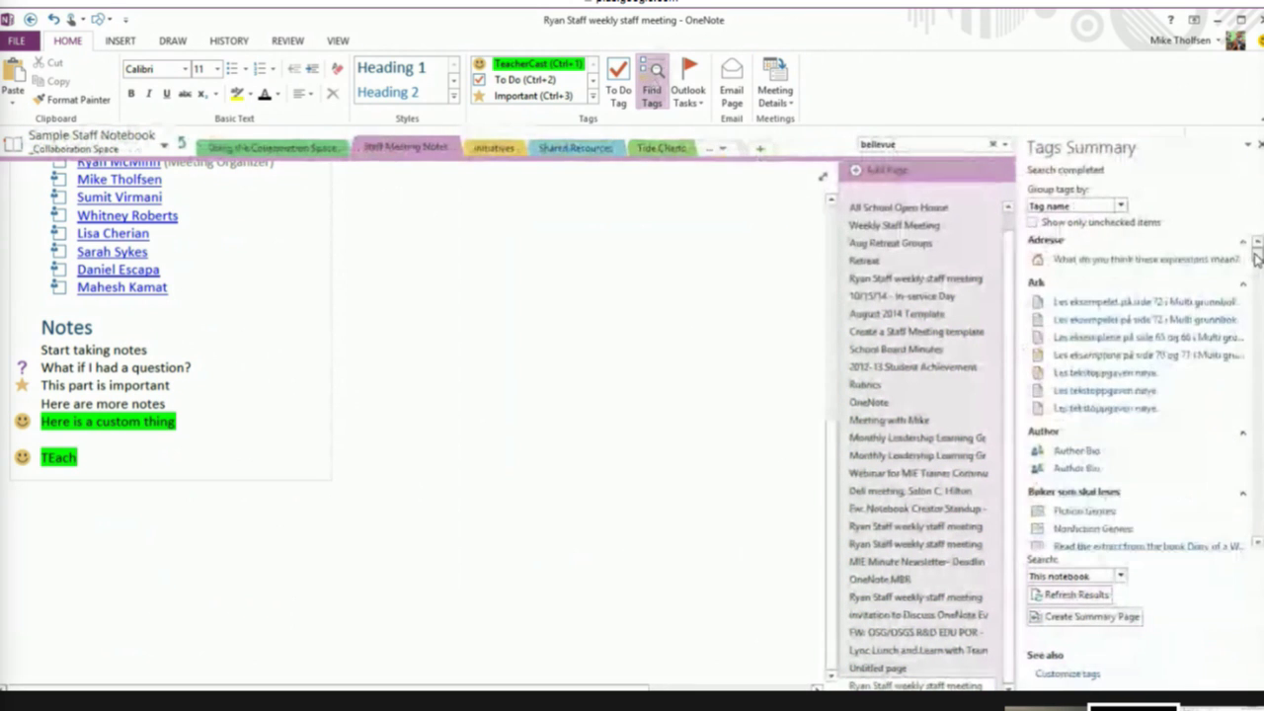
{"action": "left_click_drag", "start_coordinate": [1255, 257], "coordinate": [1241, 462]}
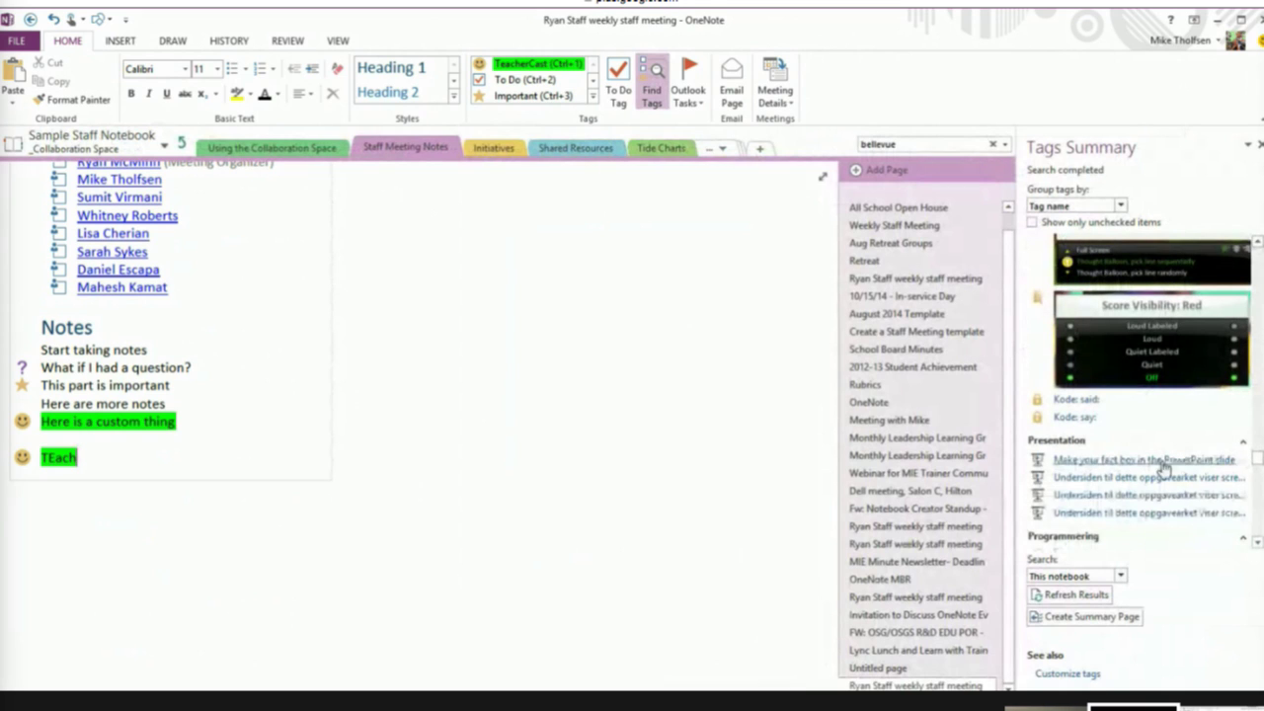
{"action": "left_click_drag", "start_coordinate": [1254, 460], "coordinate": [1251, 487]}
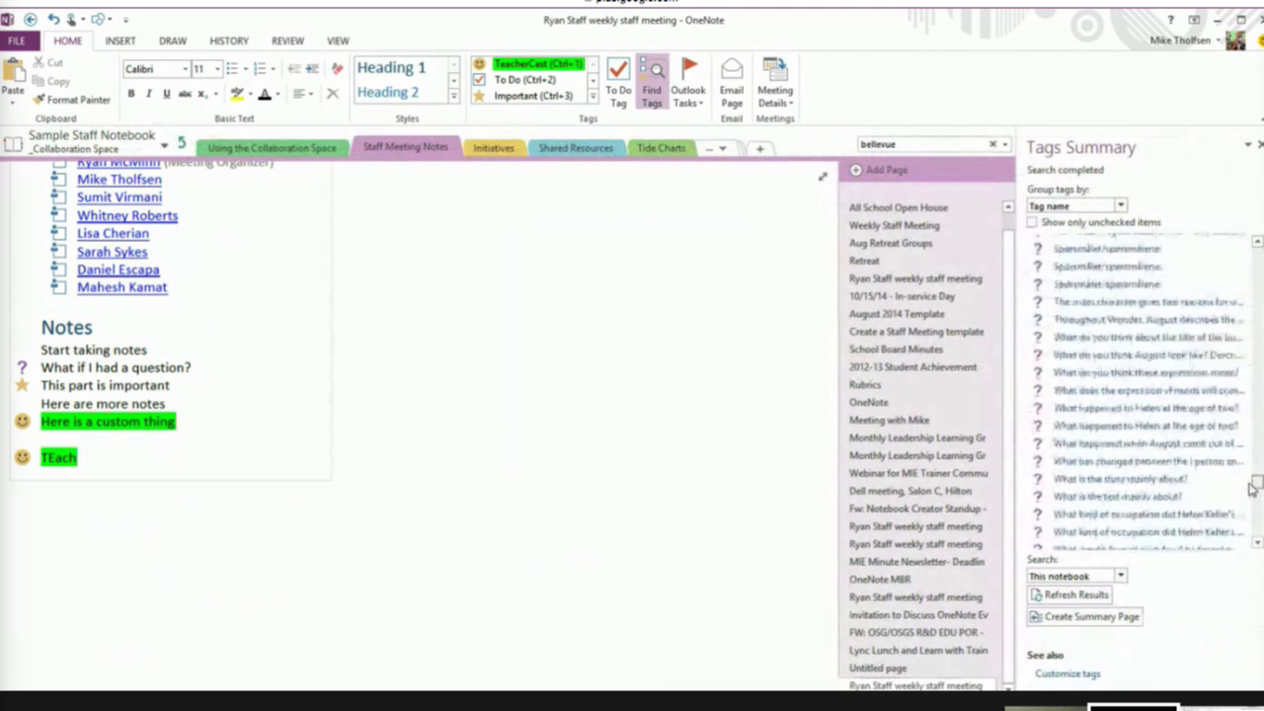
{"action": "left_click", "coordinate": [1120, 339]}
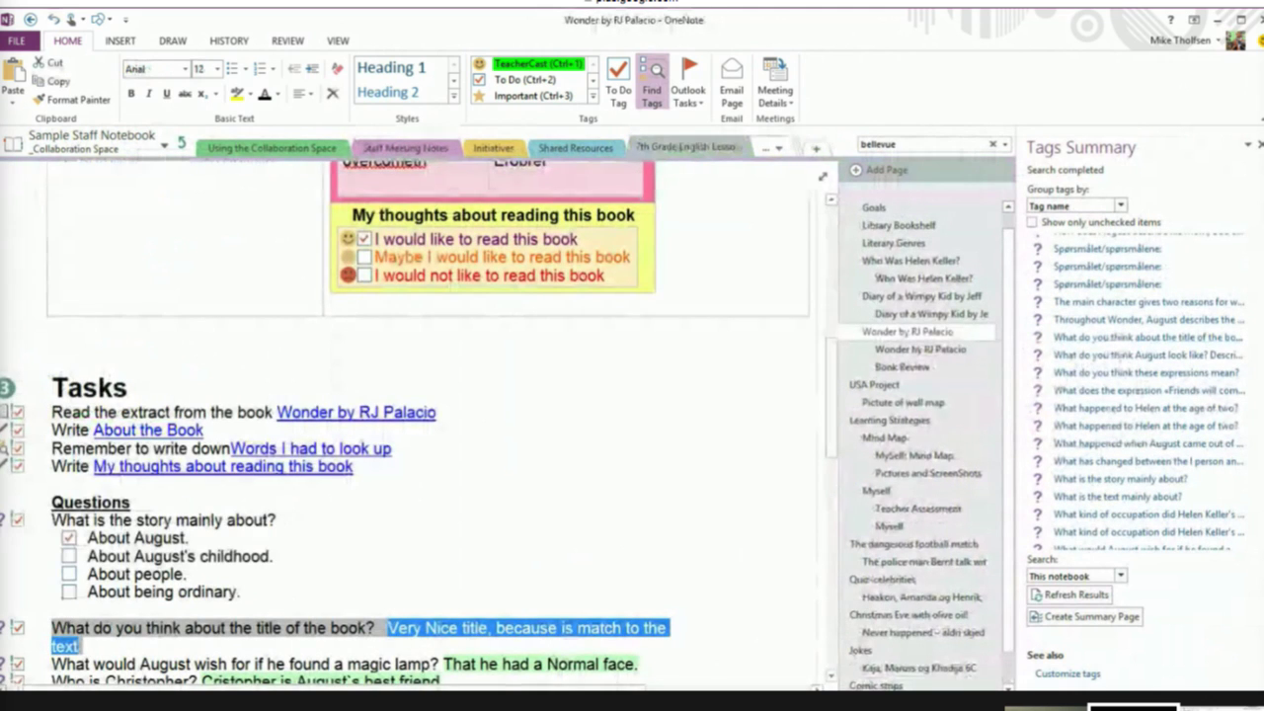
Step: Jump to further tagged items: the Diary page question and the Helen Keller research task
{"action": "left_click", "coordinate": [1104, 308]}
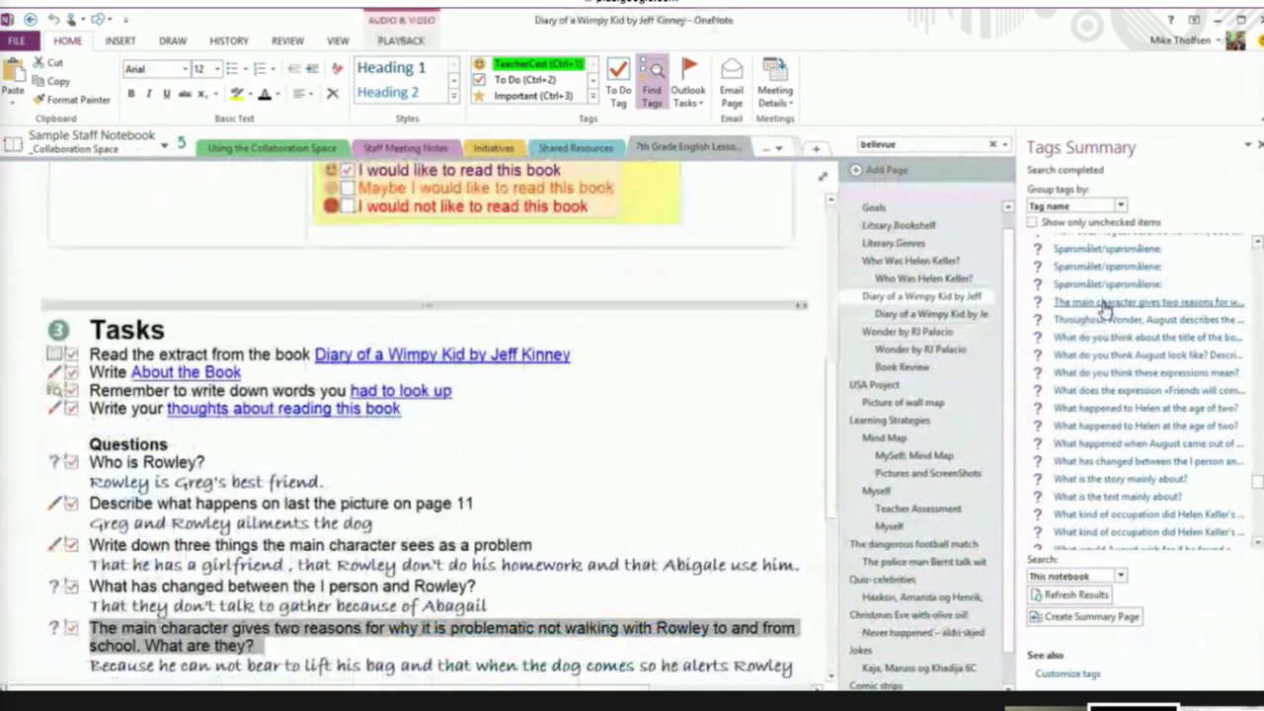
{"action": "scroll", "coordinate": [1238, 269], "scroll_direction": "up", "scroll_amount": 5}
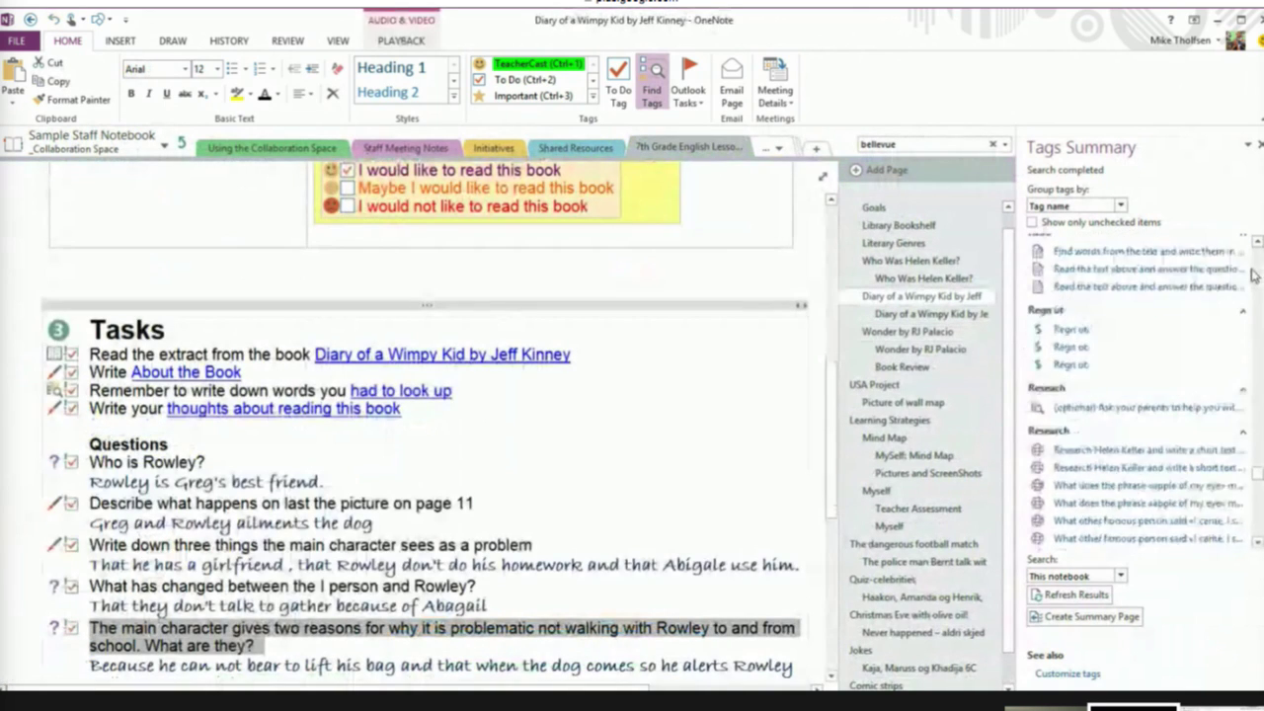
{"action": "left_click", "coordinate": [1083, 453]}
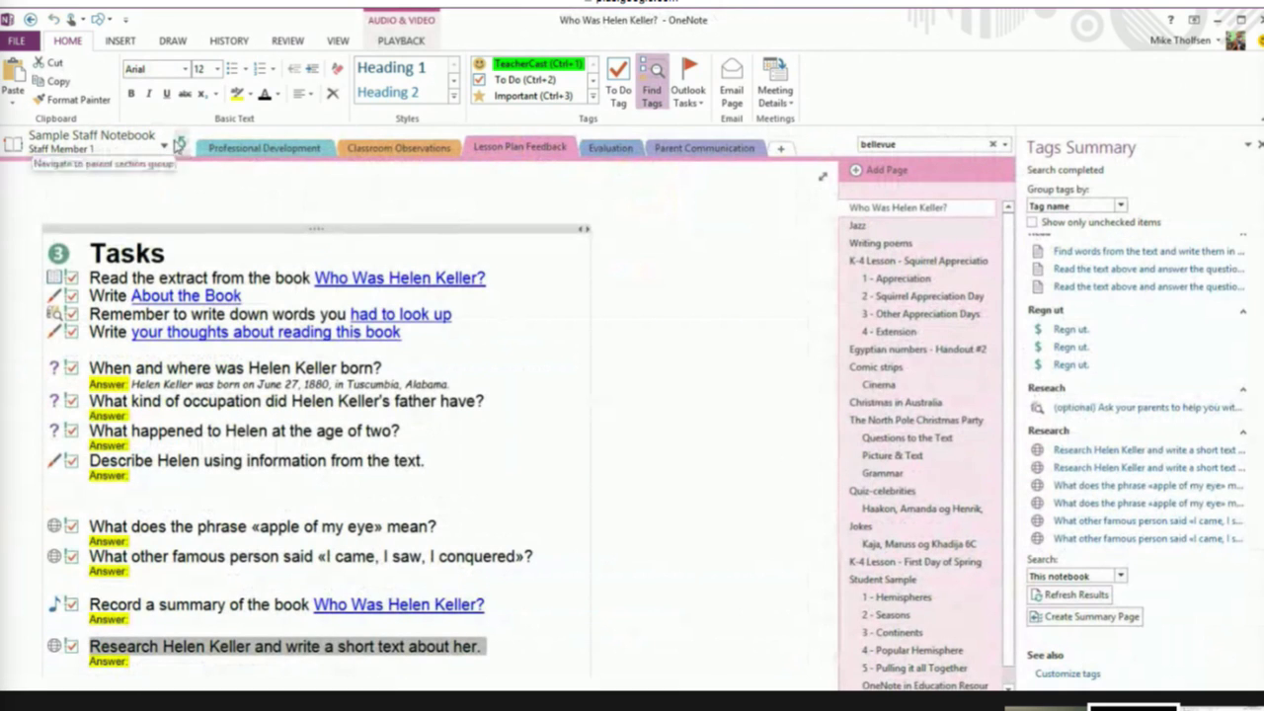
Step: Close the Tags Summary and return to the Staff Meeting Notes page after the TEach line
{"action": "left_click", "coordinate": [178, 144]}
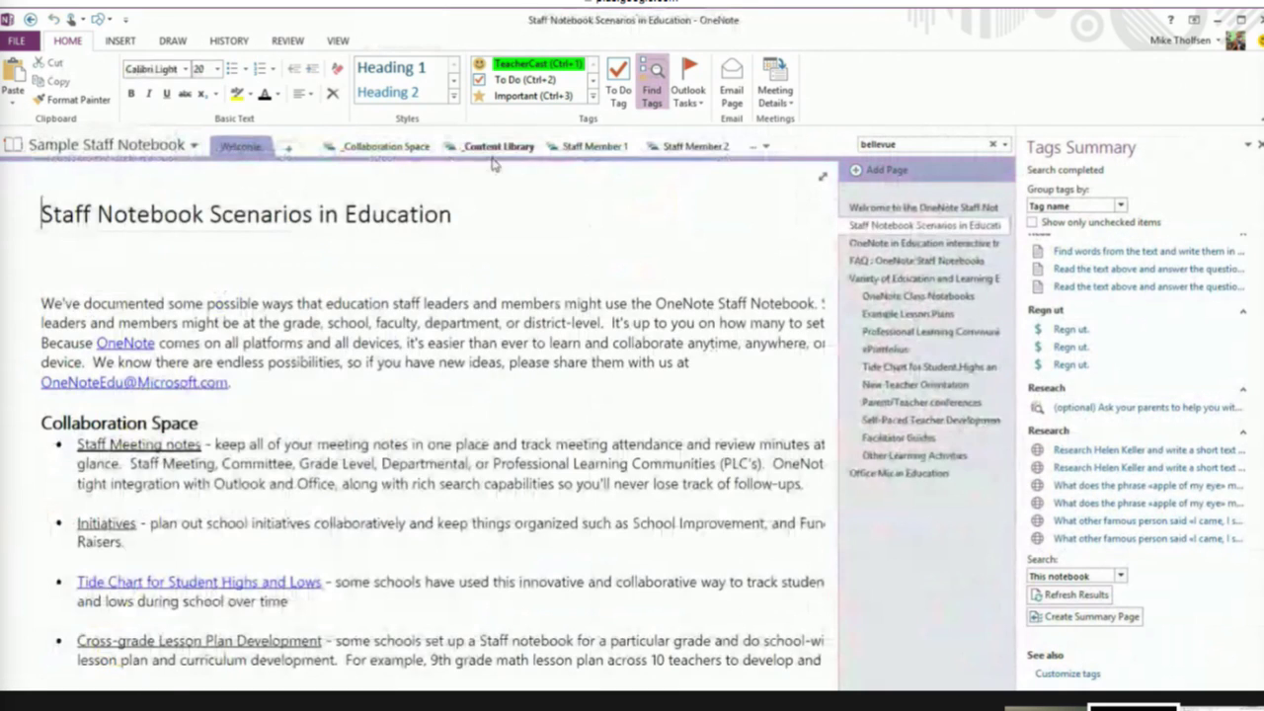
{"action": "left_click", "coordinate": [389, 146]}
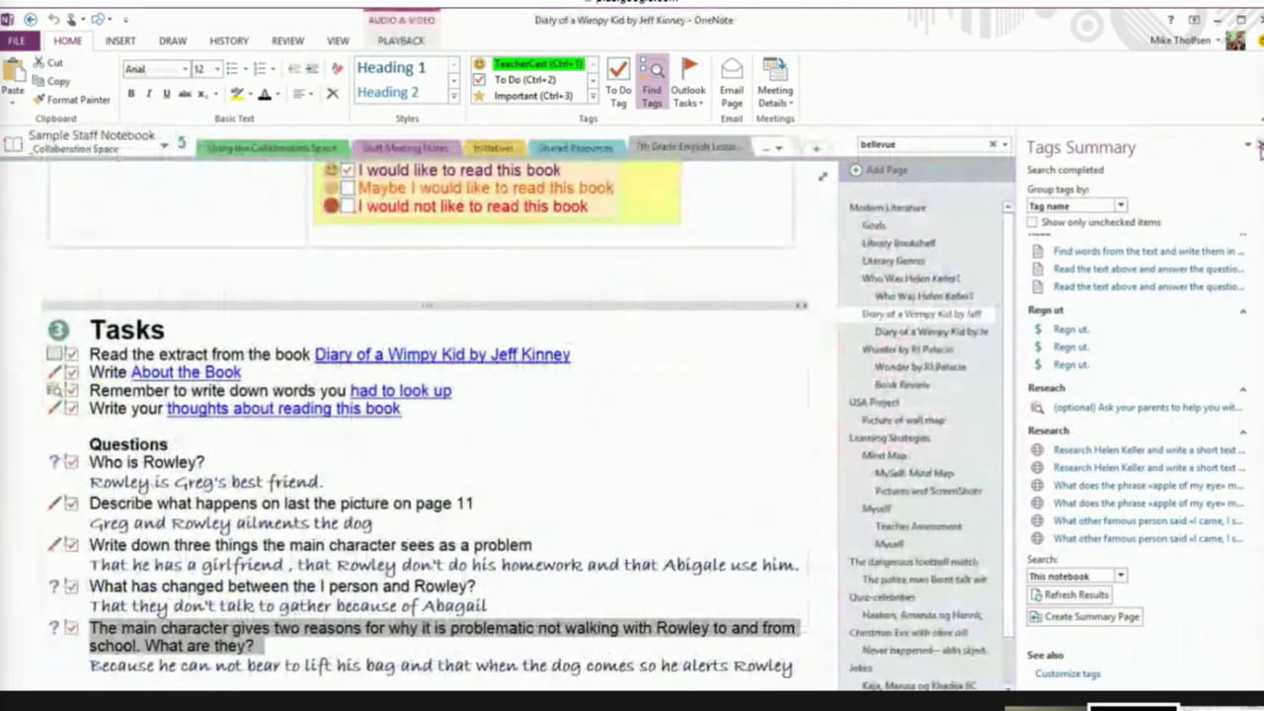
{"action": "left_click", "coordinate": [1258, 144]}
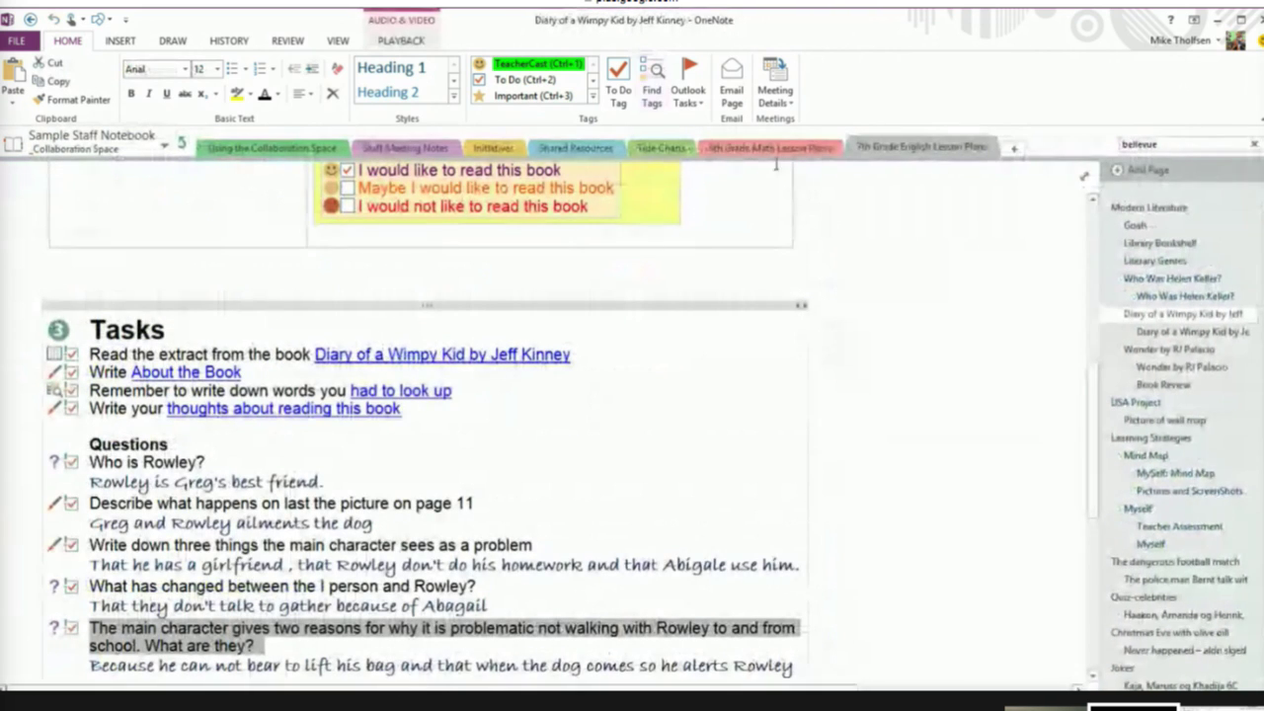
{"action": "left_click", "coordinate": [407, 148]}
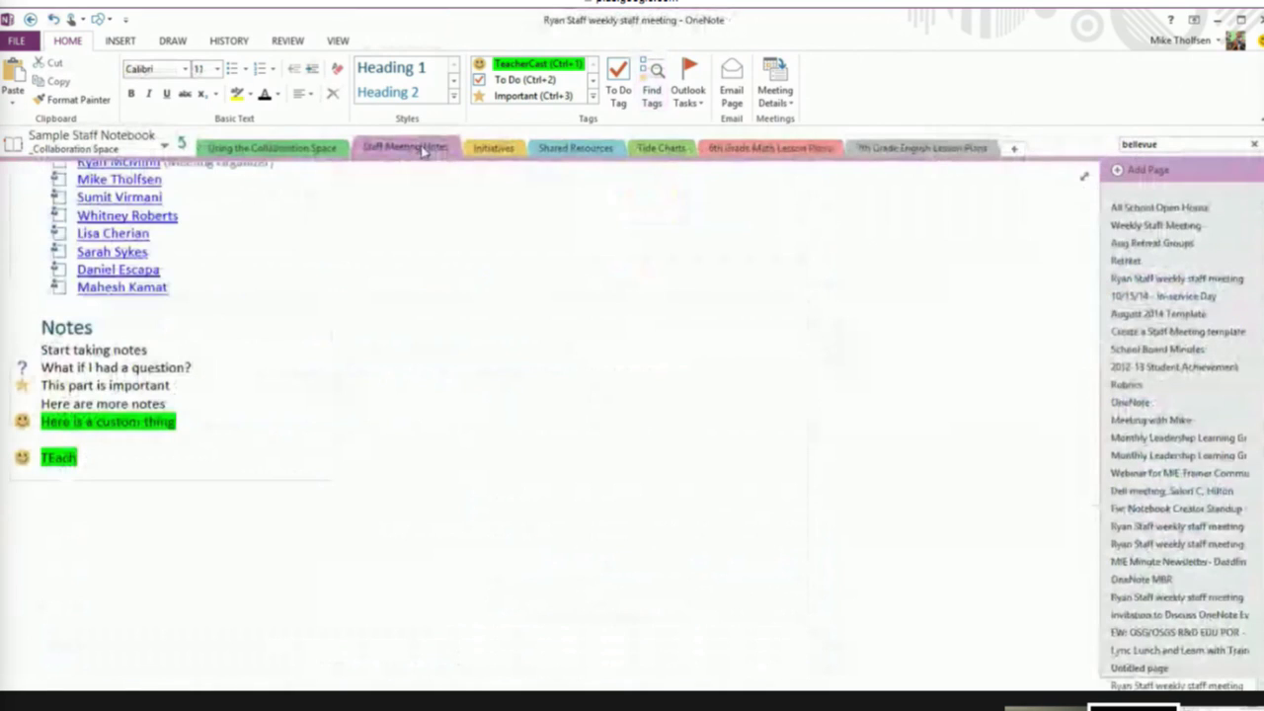
{"action": "left_click", "coordinate": [99, 457]}
Step: Add a 'ToDo' line below Teach with a To Do checkbox, and tick it
{"action": "key", "text": "Return"}
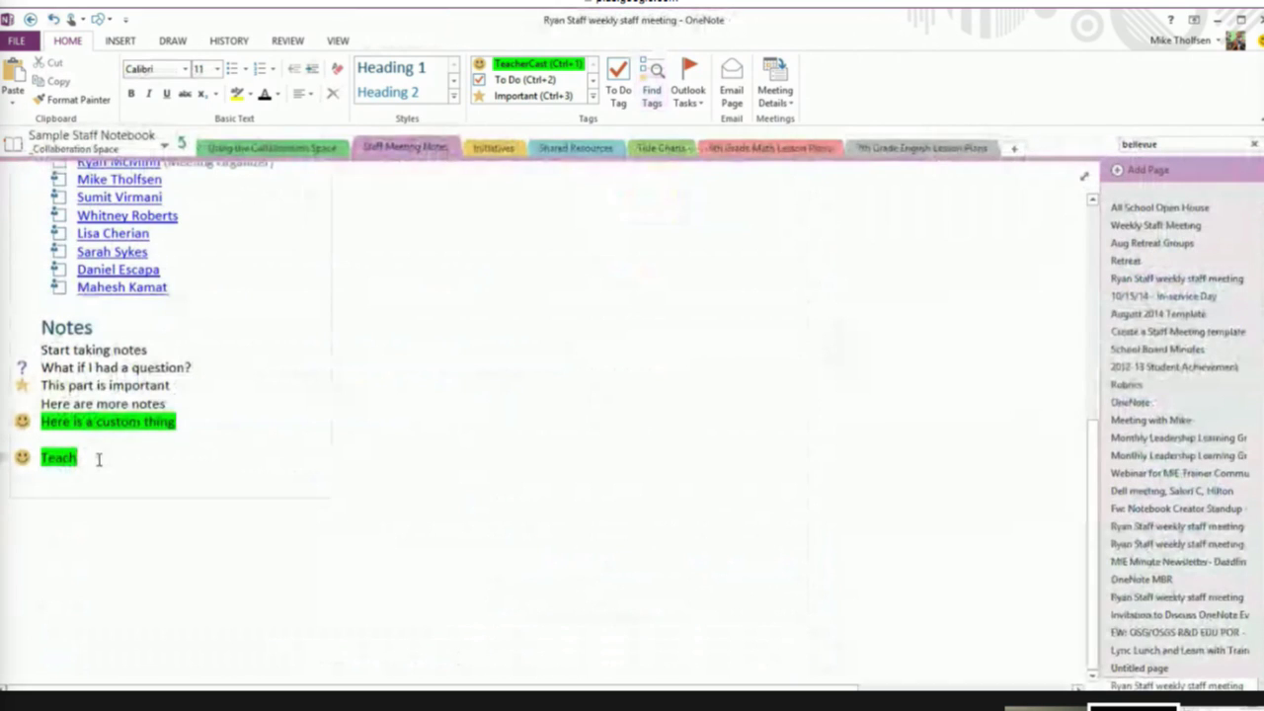
{"action": "type", "text": "ToD"}
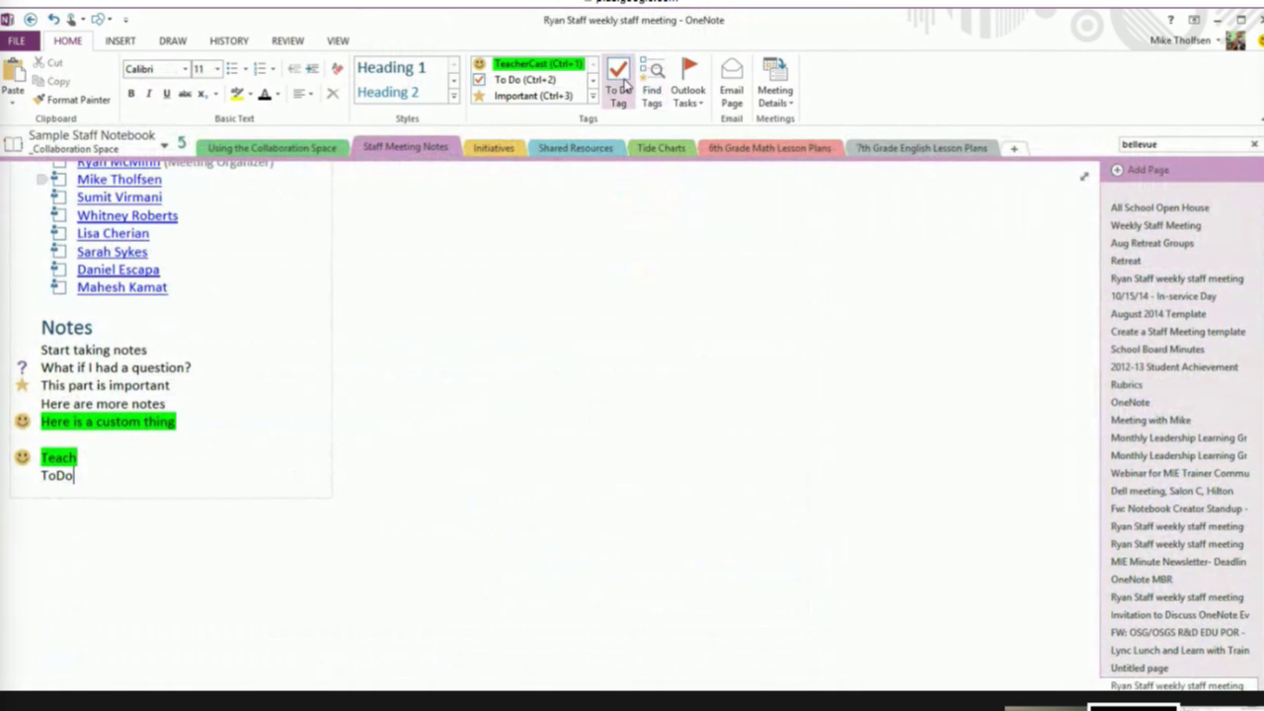
{"action": "type", "text": "o"}
{"action": "left_click", "coordinate": [622, 87]}
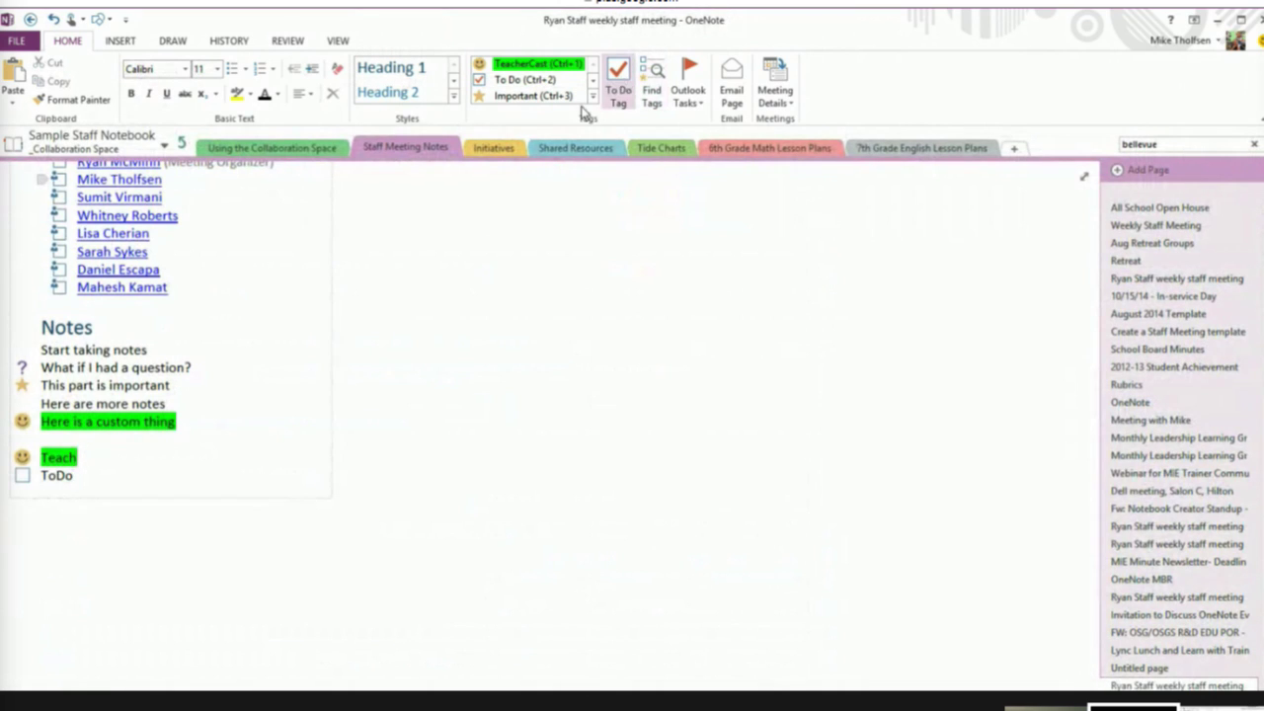
{"action": "left_click", "coordinate": [21, 477]}
Step: Add a new blank page to the Staff Meeting Notes section
{"action": "left_click", "coordinate": [1142, 173]}
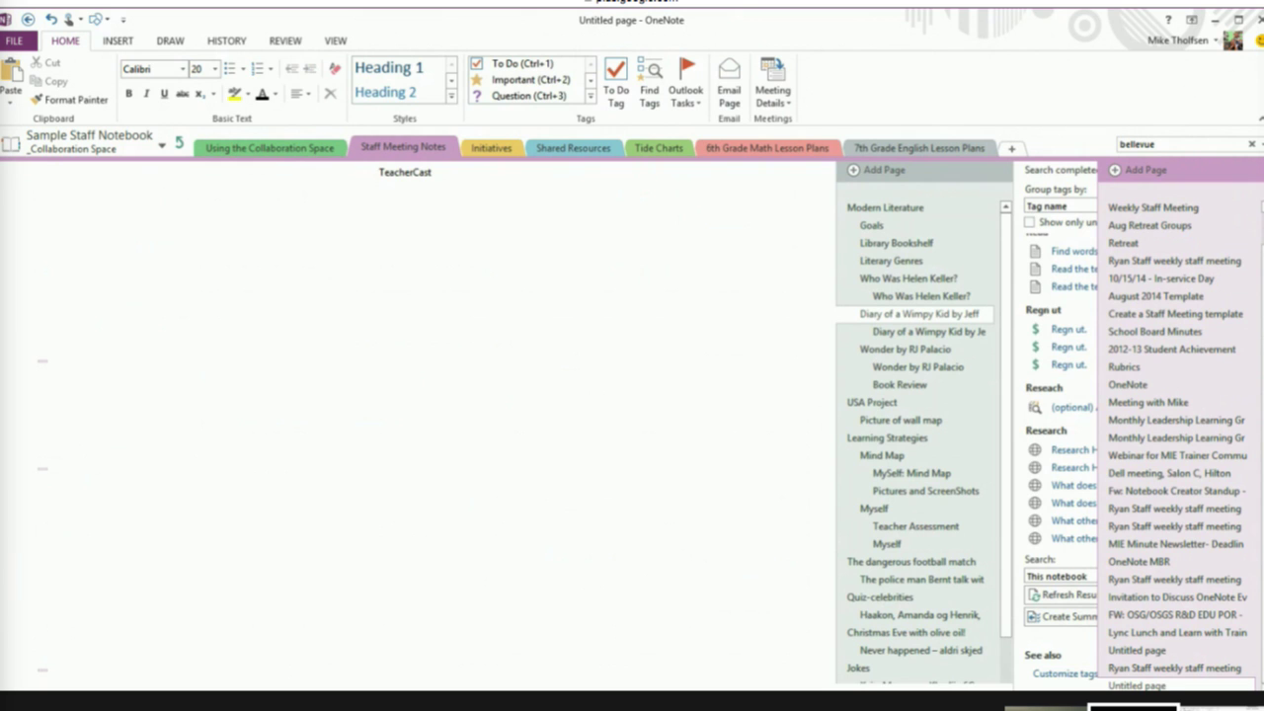
Step: View the Request re today page, selecting its PowerPoint attachment and then the message text
{"action": "scroll", "coordinate": [1180, 445], "scroll_direction": "down", "scroll_amount": 1}
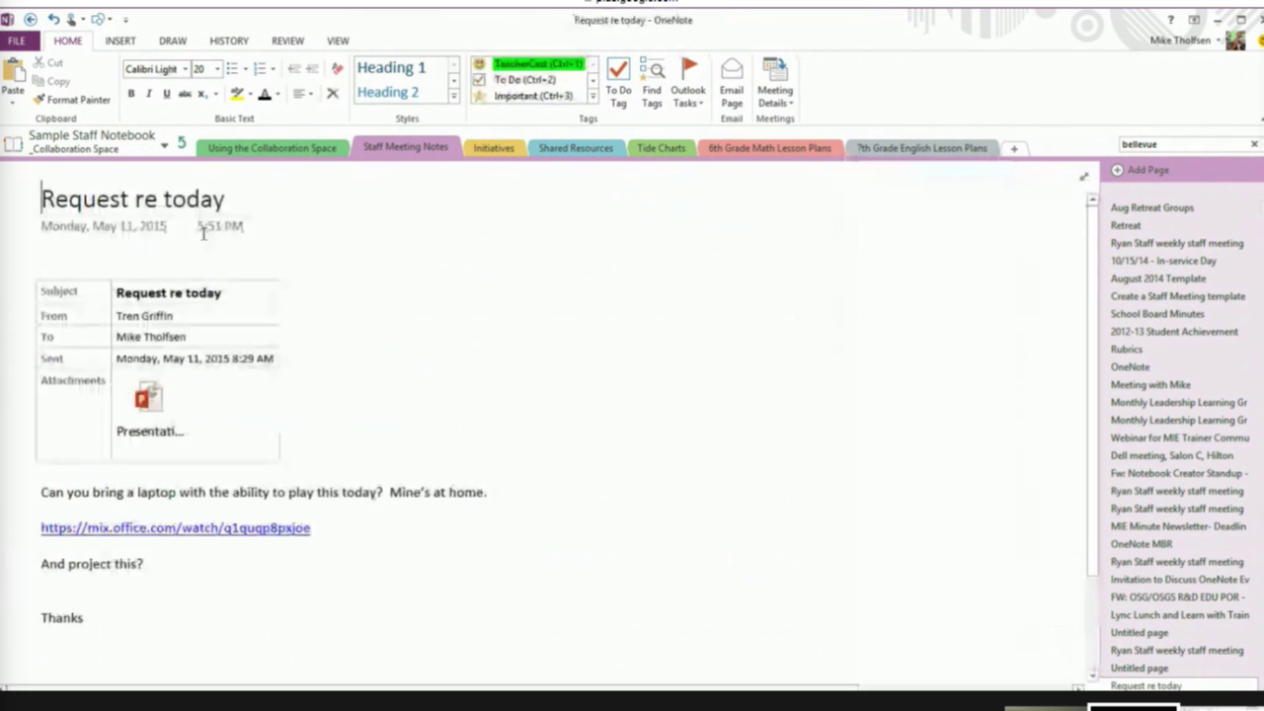
{"action": "left_click", "coordinate": [148, 397]}
{"action": "left_click", "coordinate": [375, 492]}
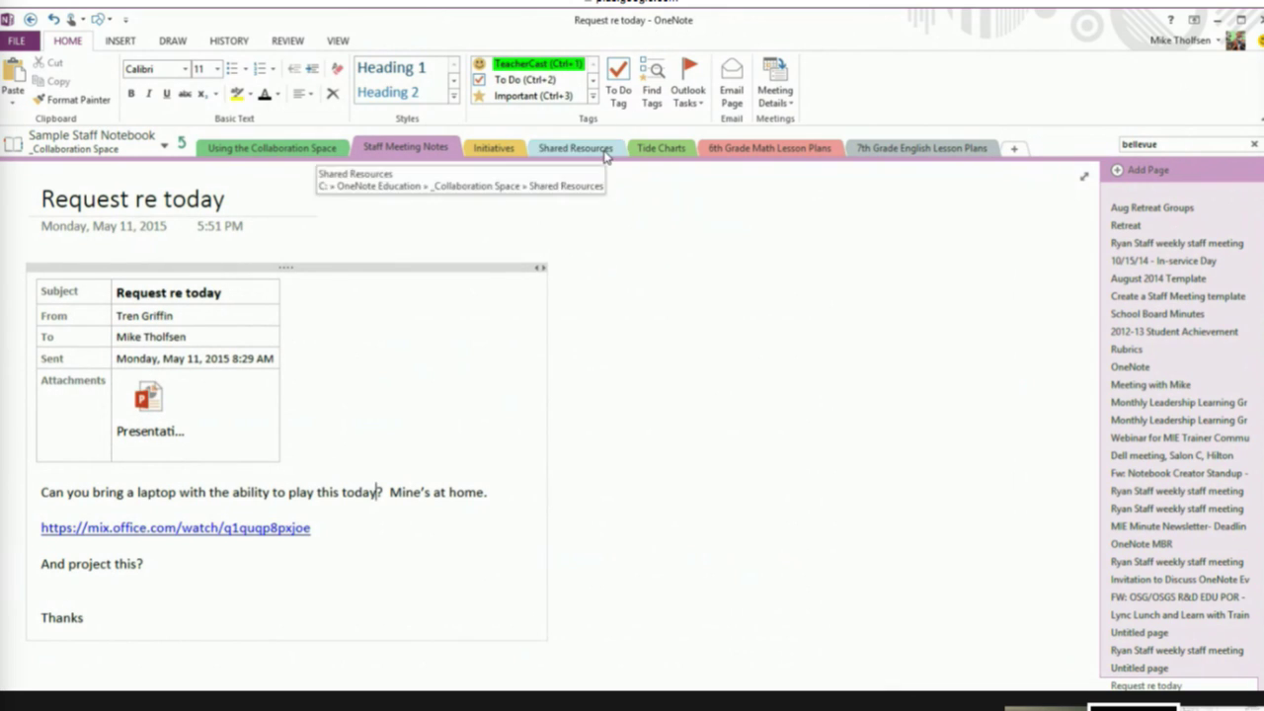
Step: Open the weekly staff meeting page with its 3/10/2015 11:00 AM meeting details and attachments
{"action": "left_click", "coordinate": [1168, 247]}
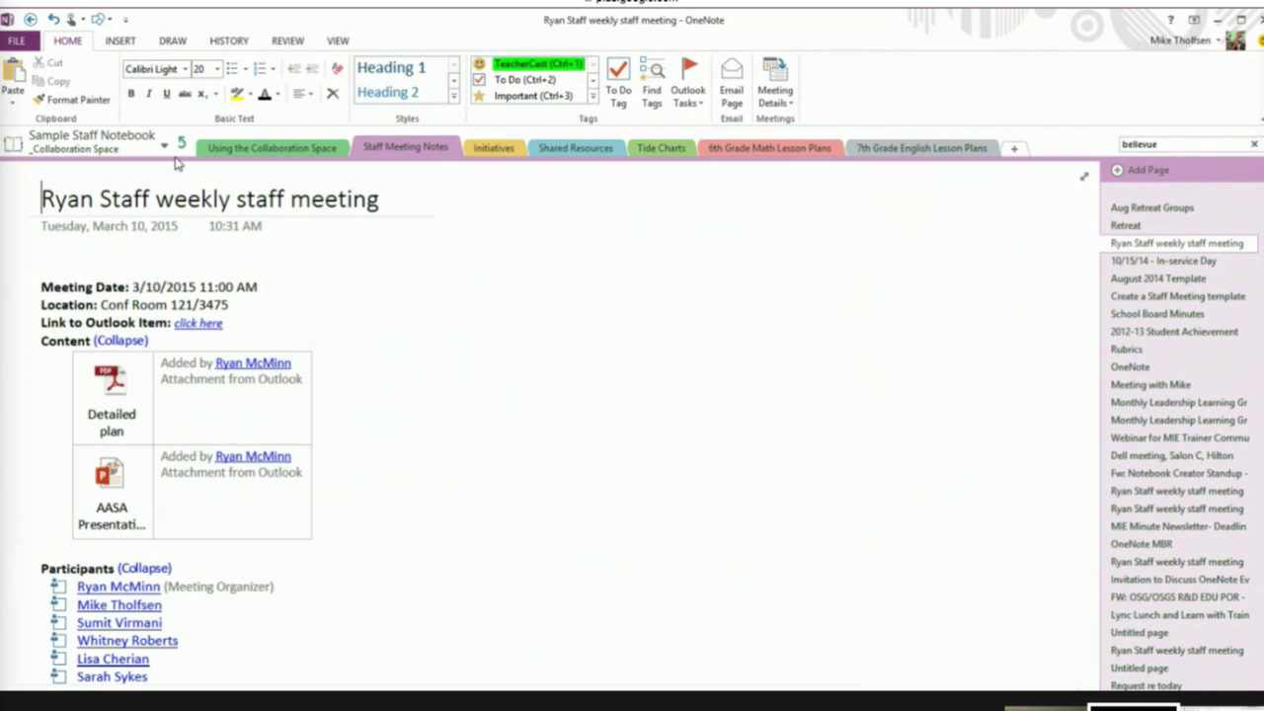
Step: Switch to the Math 201 notebook and scroll up its Homework page of coordinate-grid graphs
{"action": "left_click", "coordinate": [124, 148]}
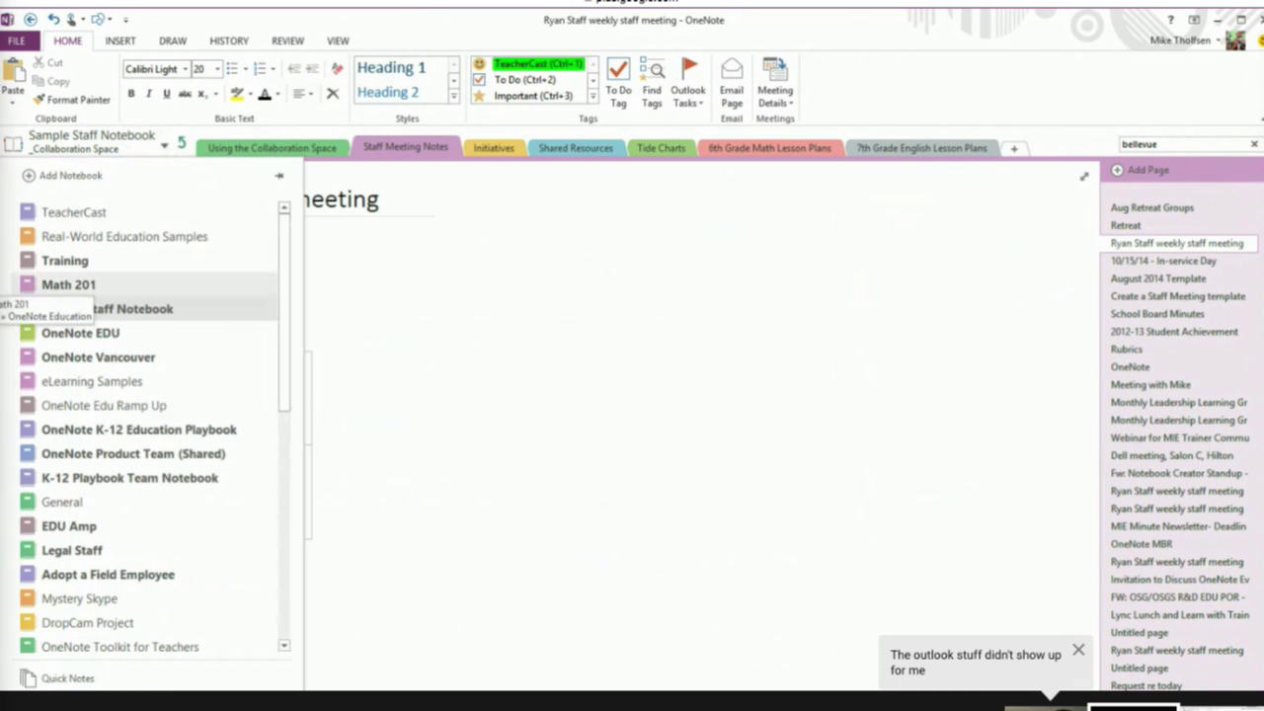
{"action": "left_click", "coordinate": [69, 285]}
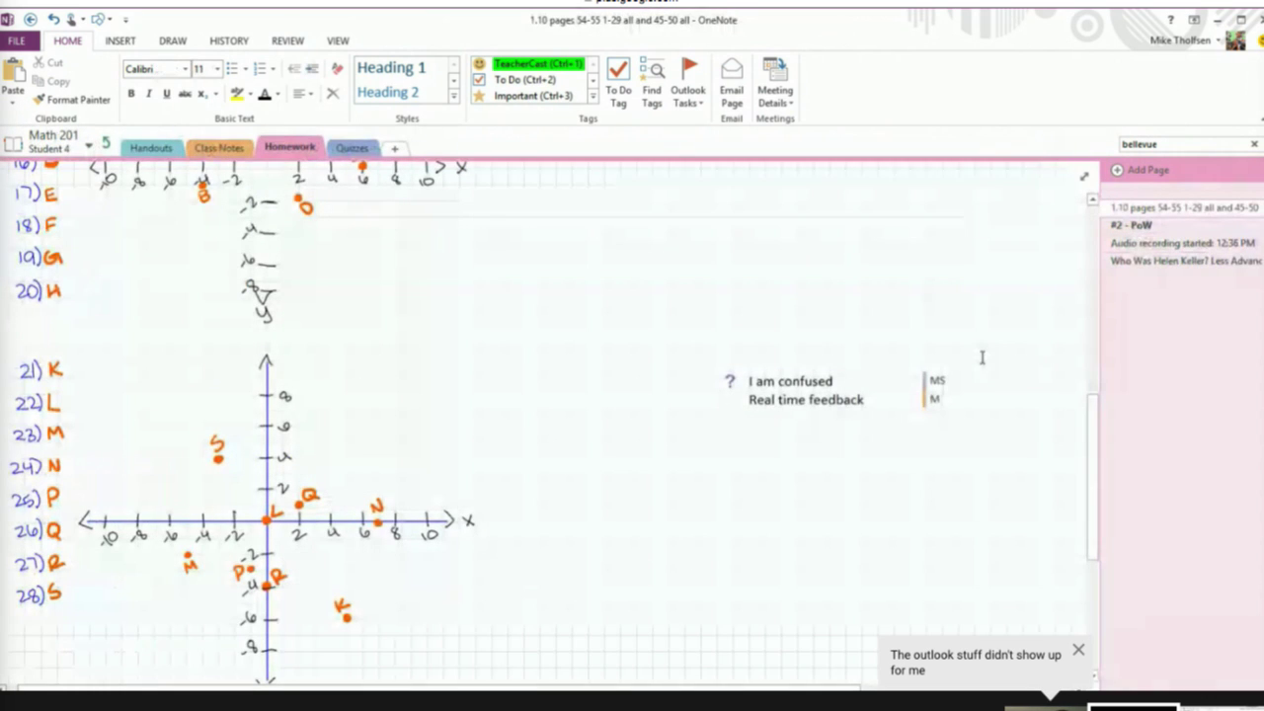
{"action": "left_click_drag", "start_coordinate": [1091, 441], "coordinate": [1066, 465]}
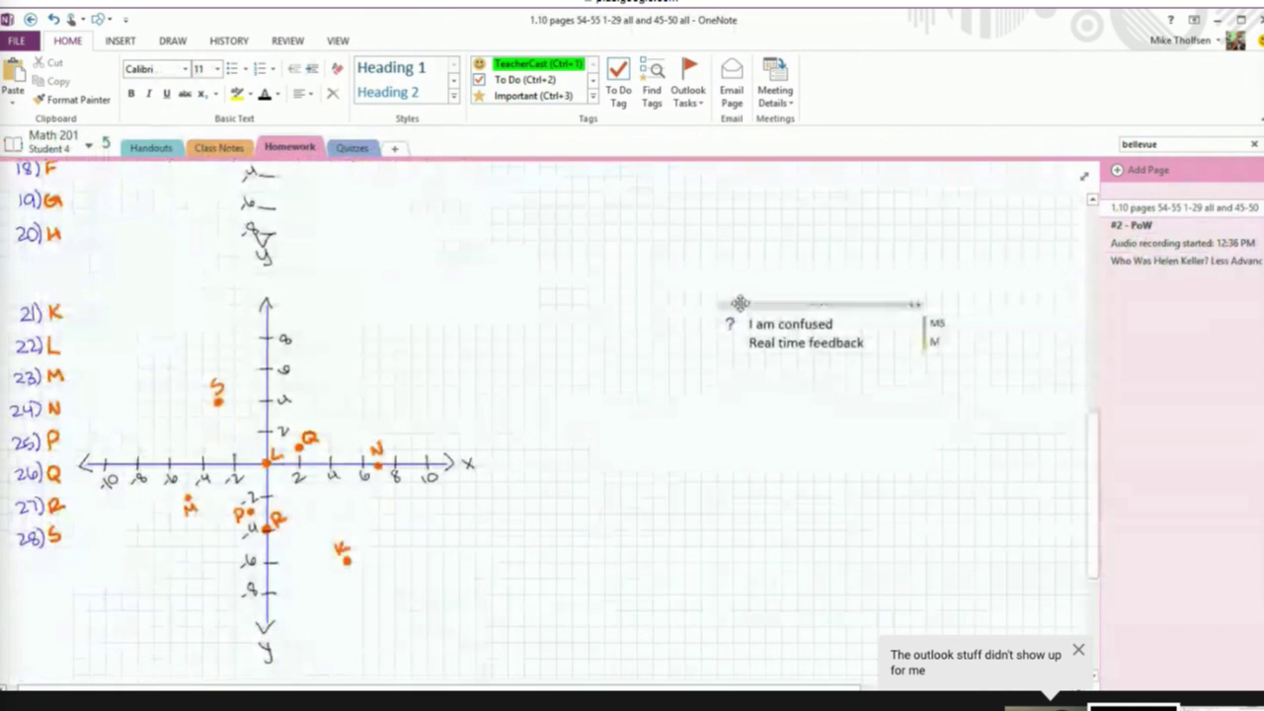
Step: Summarise Math 201's tagged notes with Find Tags and jump to the I have QUESTION note
{"action": "left_click", "coordinate": [648, 87]}
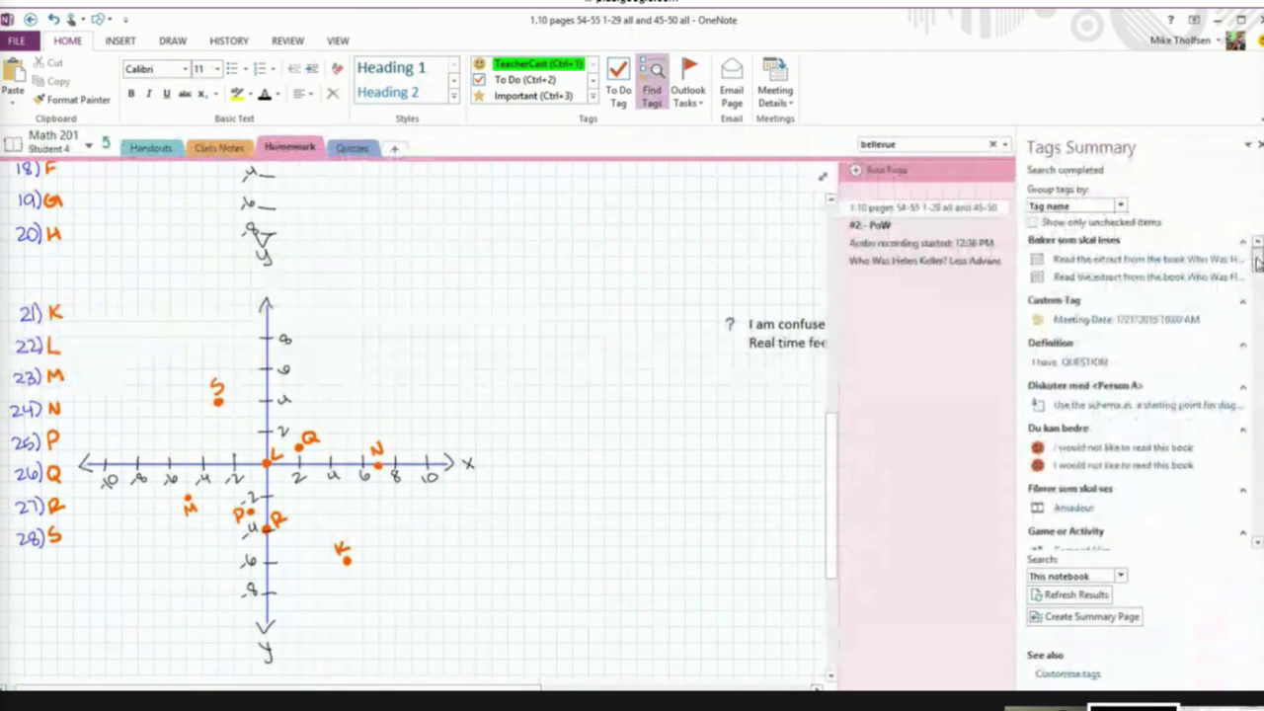
{"action": "left_click_drag", "start_coordinate": [1257, 262], "coordinate": [1256, 443]}
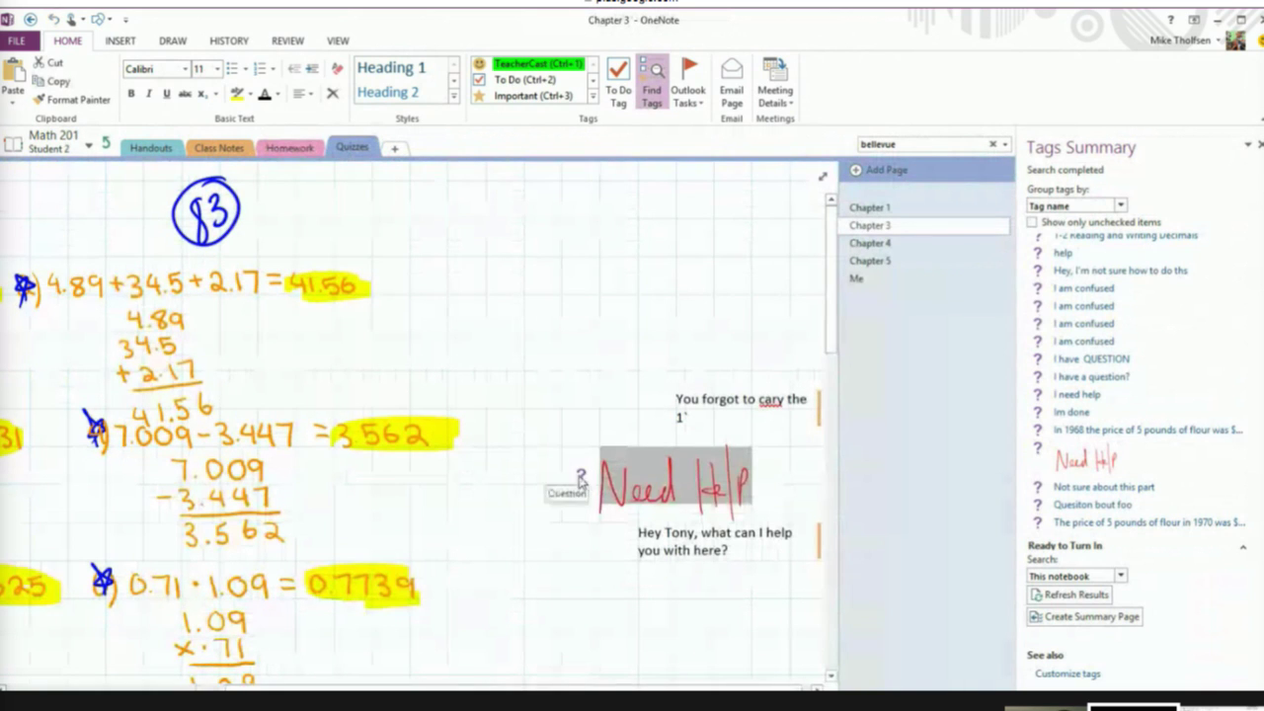
{"action": "left_click", "coordinate": [1052, 364]}
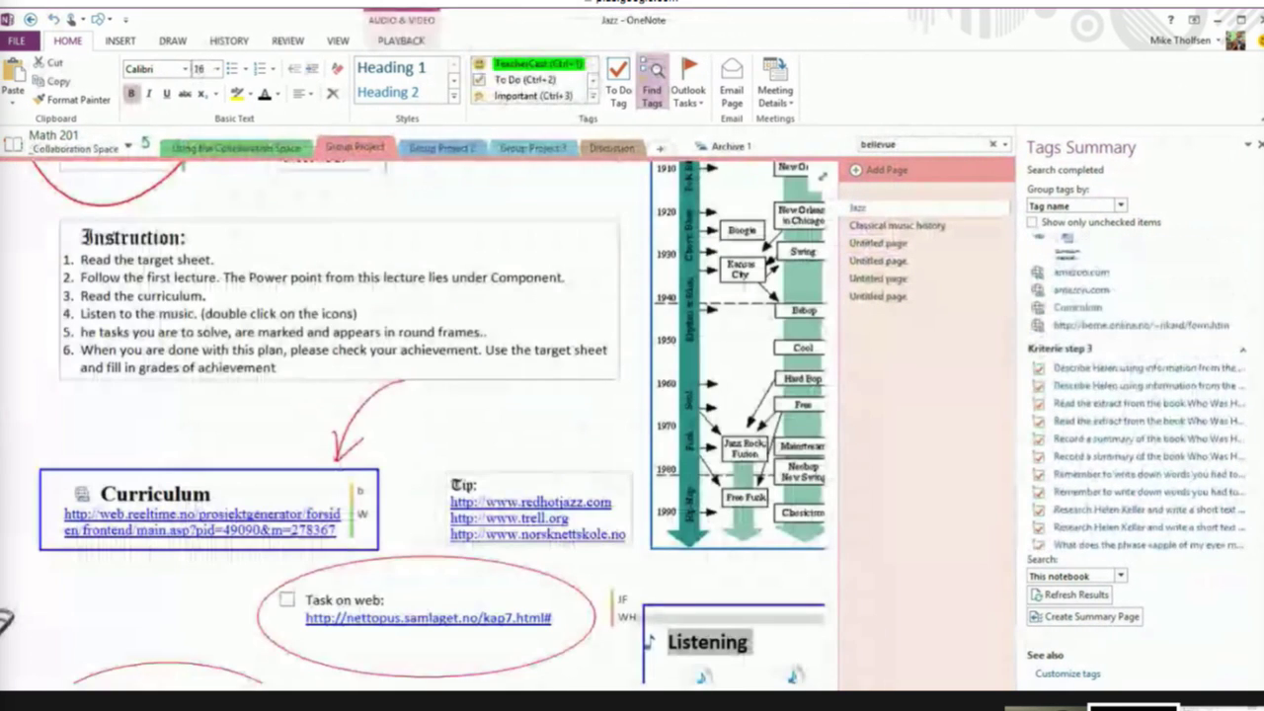
Step: Close the Tags Summary on the Jazz page and expand the full tag gallery, including TeacherCast
{"action": "double_click", "coordinate": [156, 494]}
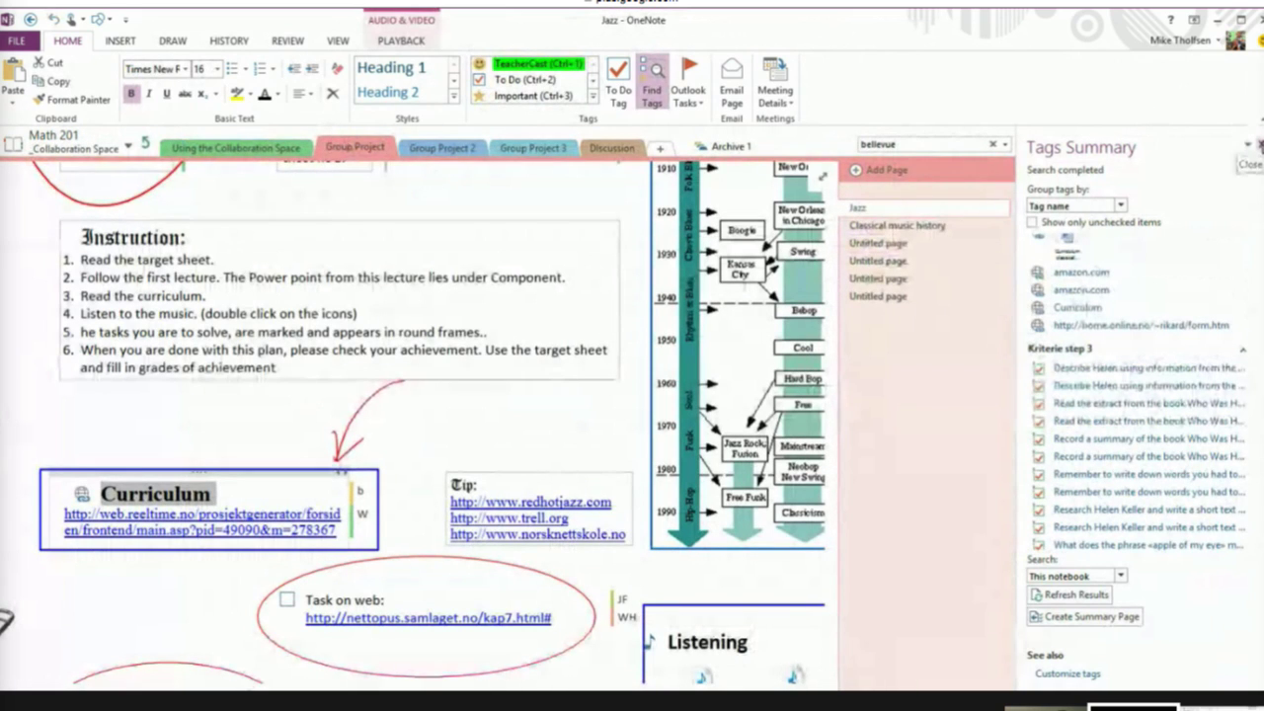
{"action": "left_click", "coordinate": [1258, 144]}
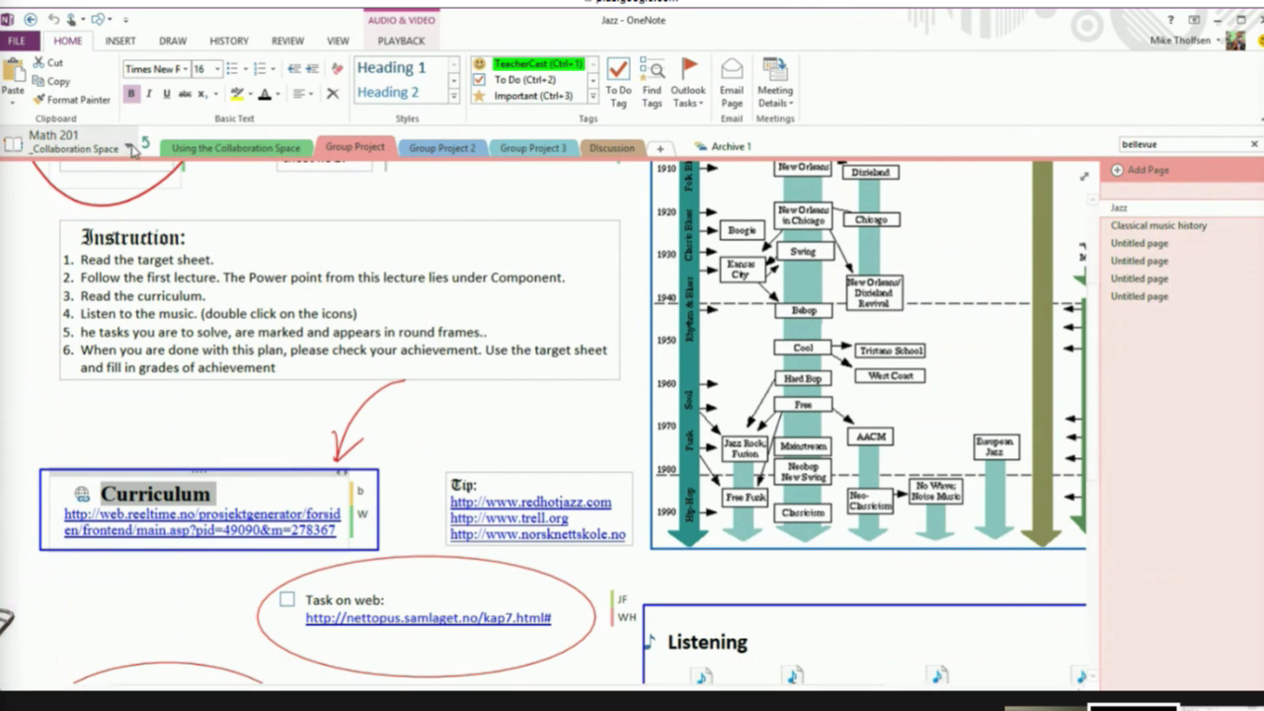
{"action": "left_click", "coordinate": [127, 148]}
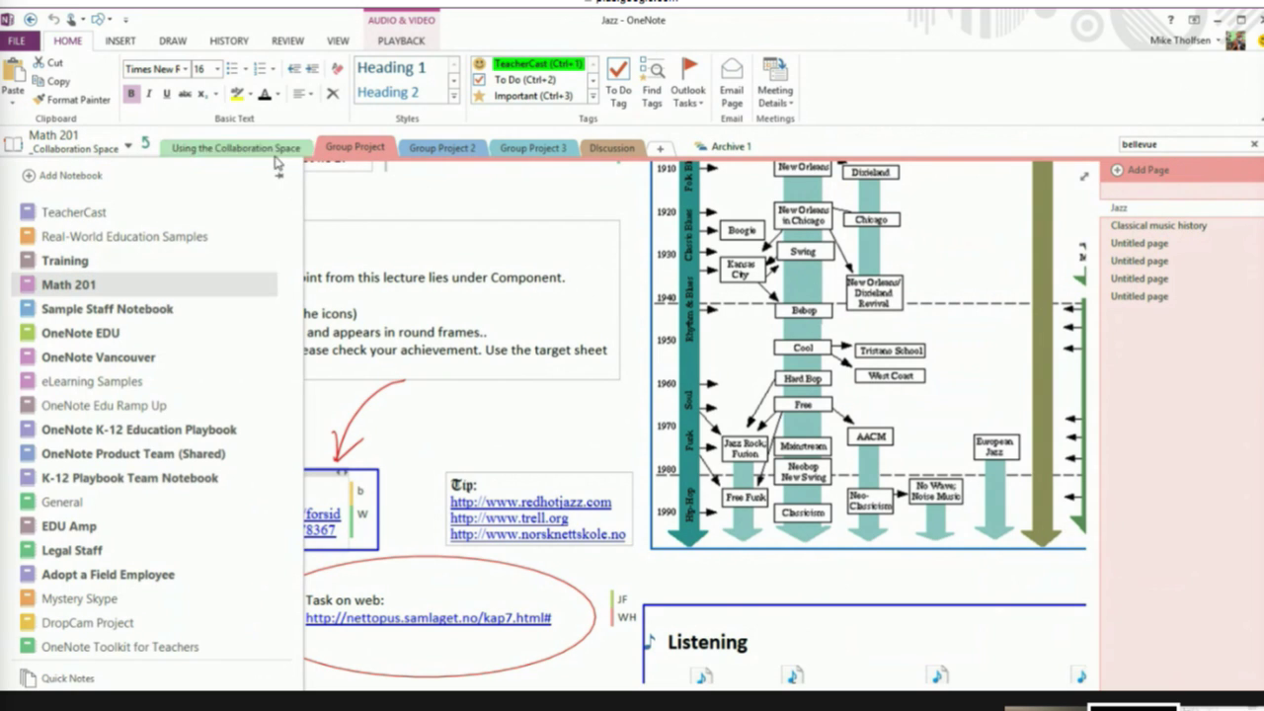
{"action": "left_click", "coordinate": [593, 95]}
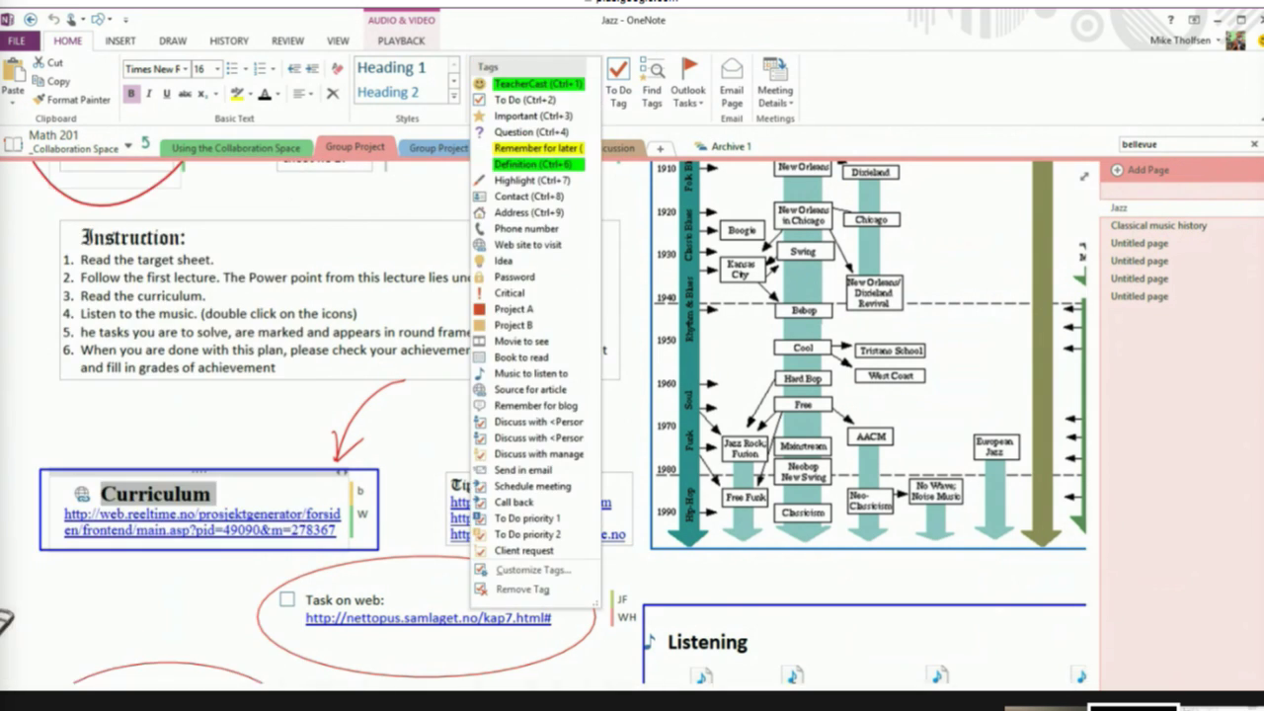
Step: Group the Tags Summary by tag name and jump to the Chapter 3 page's Need Help note
{"action": "left_click", "coordinate": [650, 87]}
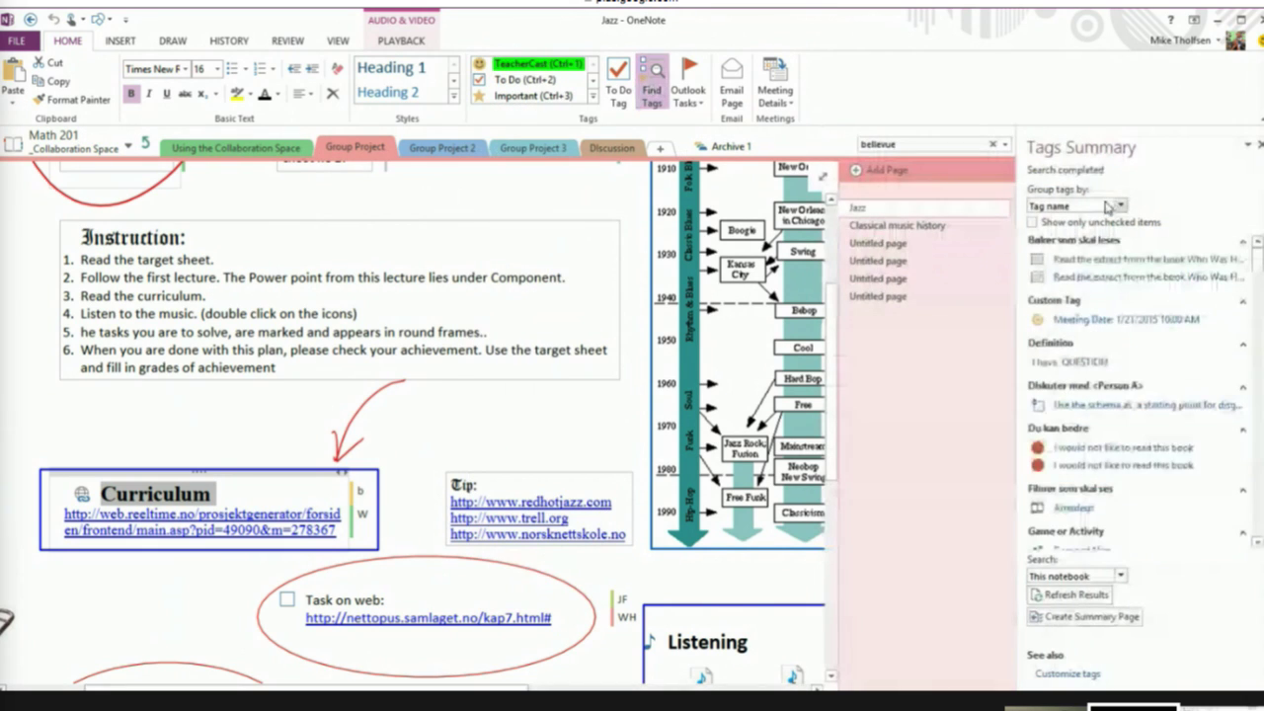
{"action": "left_click", "coordinate": [1120, 205]}
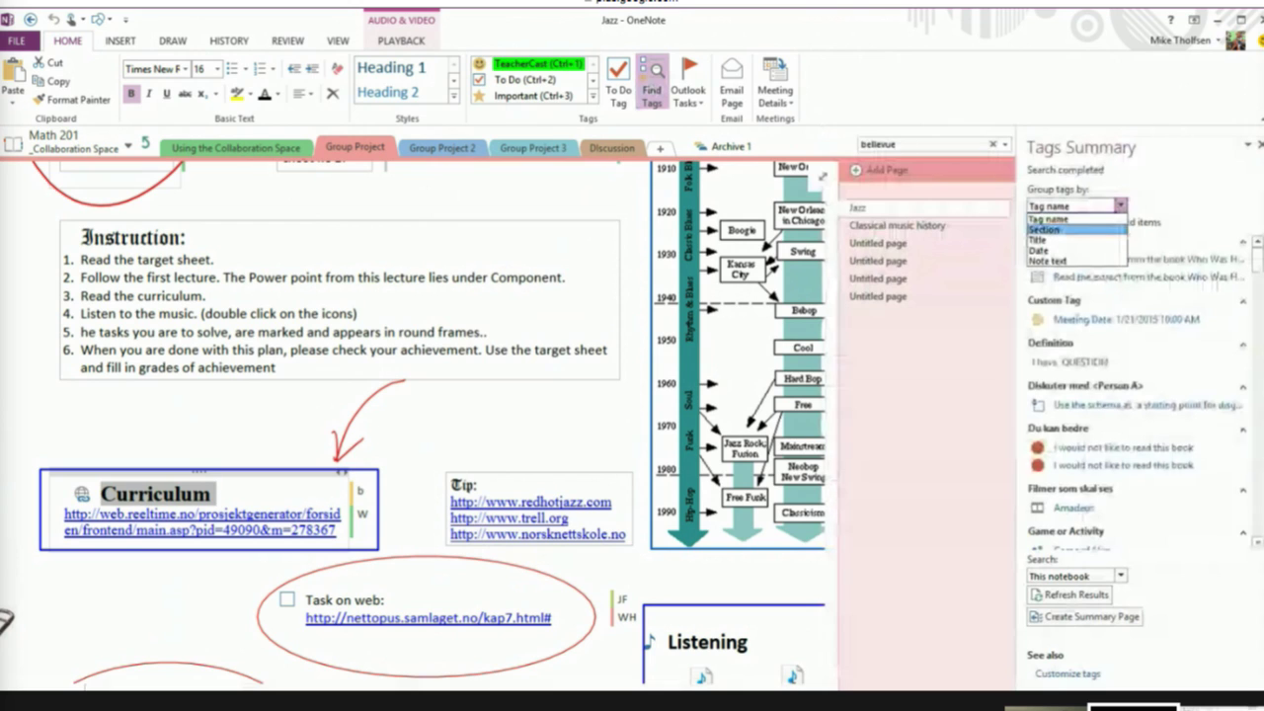
{"action": "left_click", "coordinate": [1157, 187]}
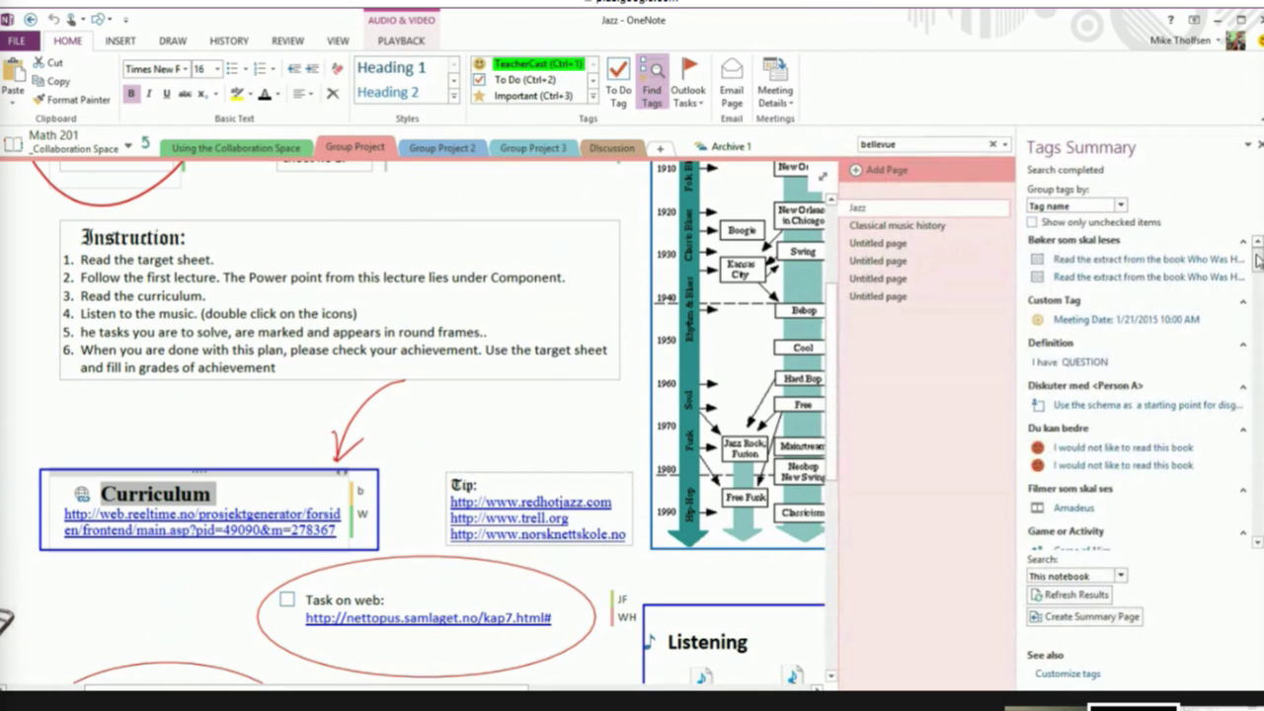
{"action": "left_click_drag", "start_coordinate": [1257, 255], "coordinate": [1255, 336]}
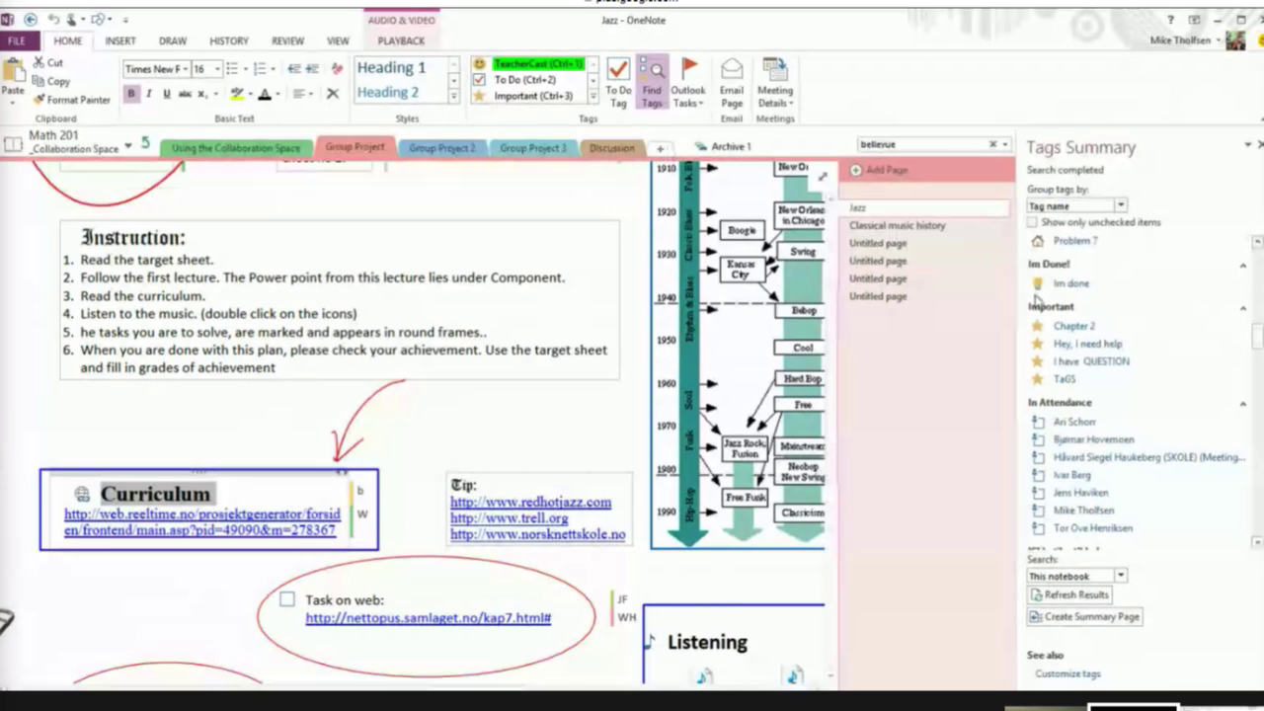
{"action": "left_click_drag", "start_coordinate": [1252, 335], "coordinate": [1249, 447]}
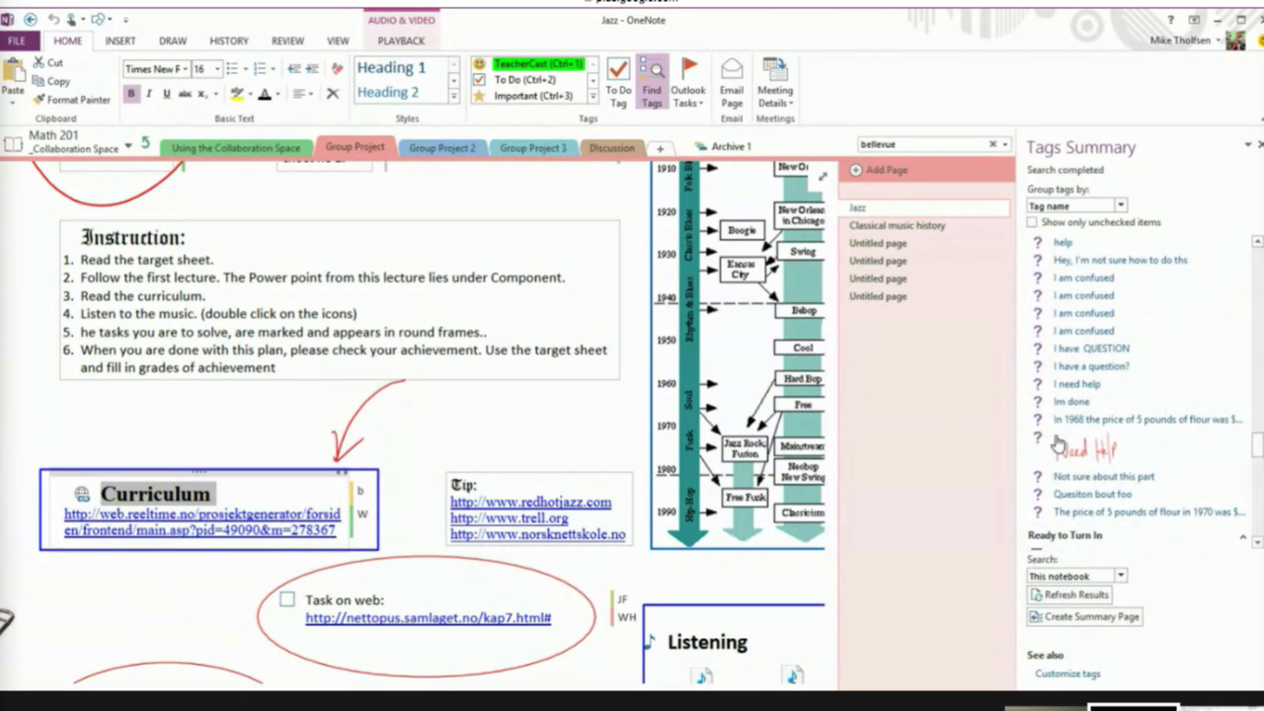
{"action": "left_click", "coordinate": [1084, 449]}
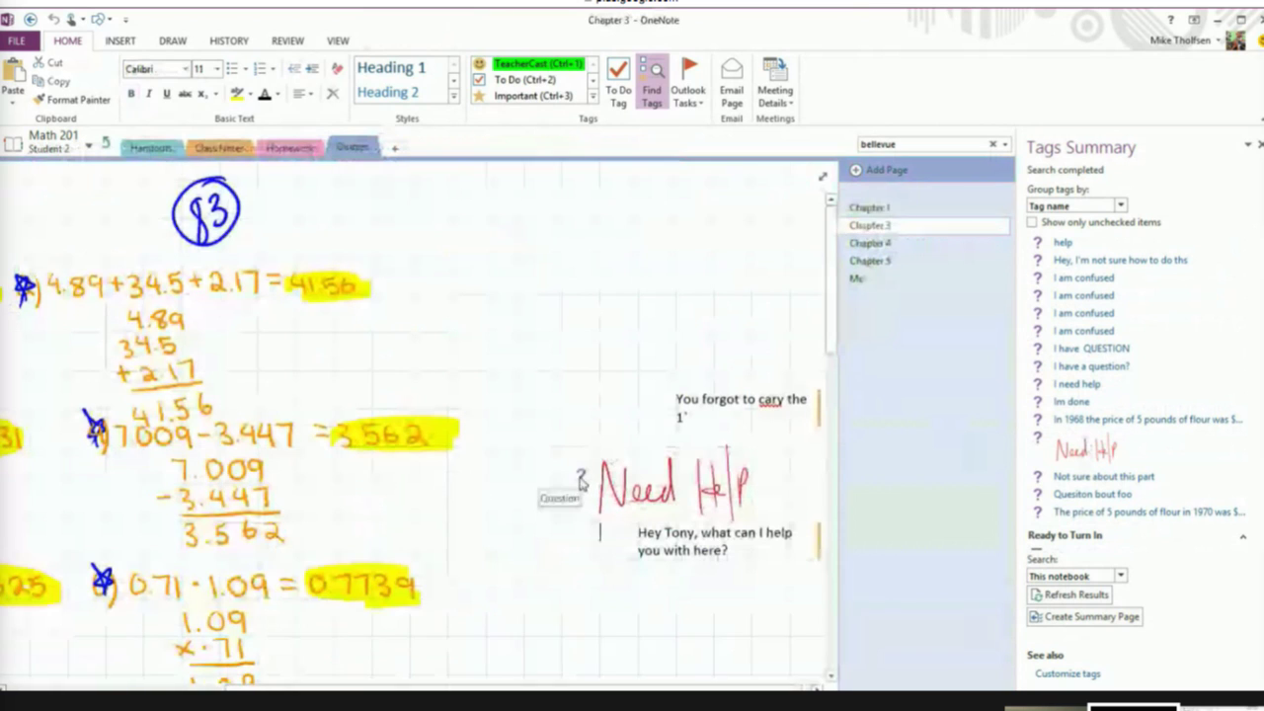
Step: Mark the Need Help ink and its reply with the Important star tag, then close the summary
{"action": "left_click", "coordinate": [510, 96]}
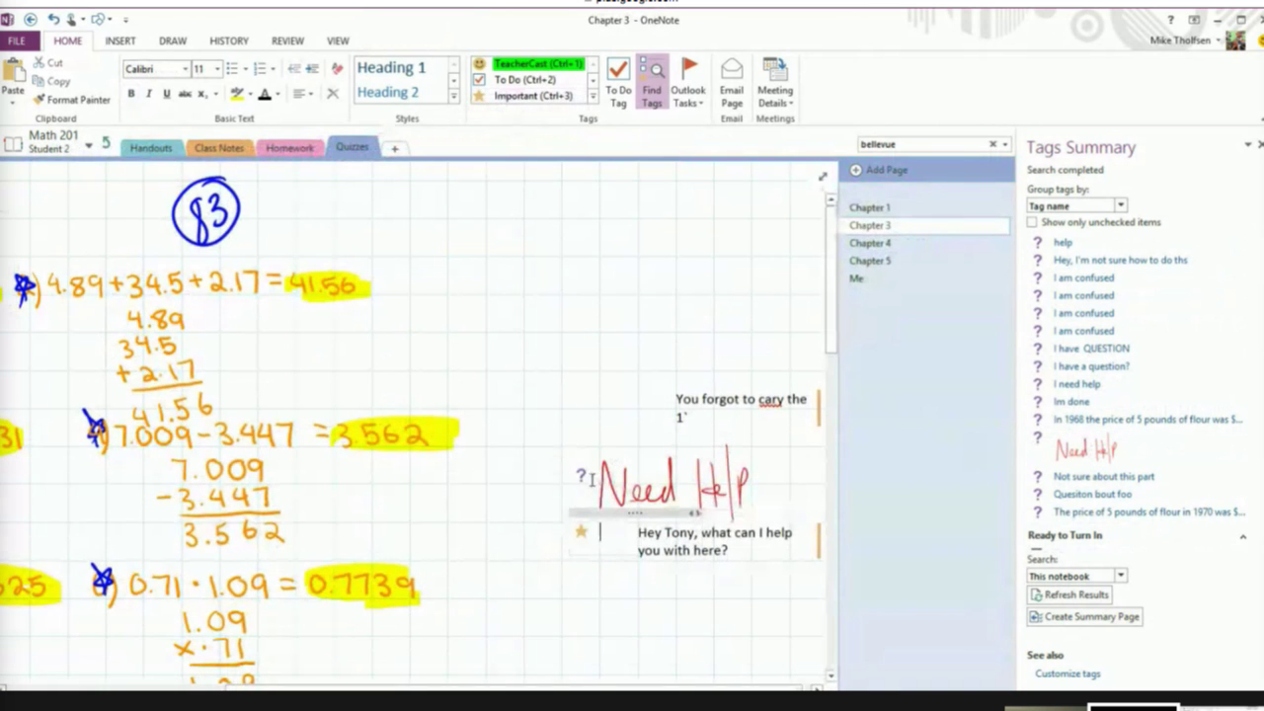
{"action": "left_click", "coordinate": [494, 95]}
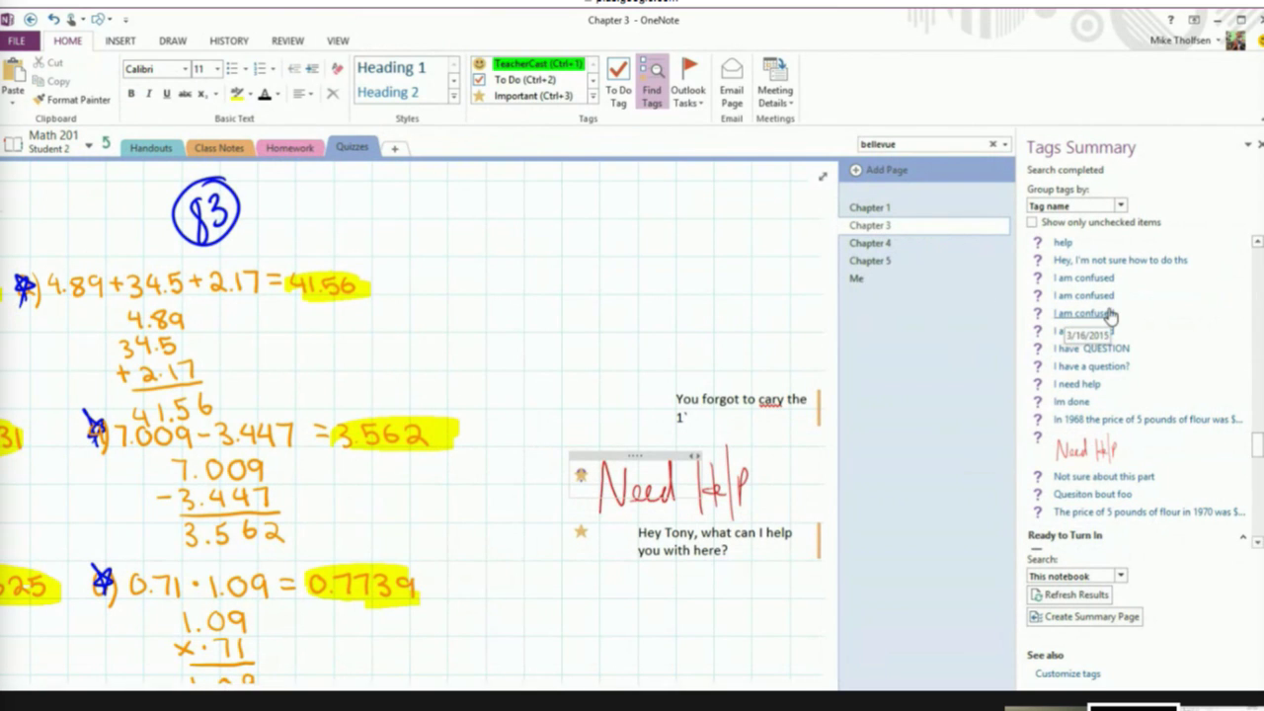
{"action": "left_click", "coordinate": [1084, 452]}
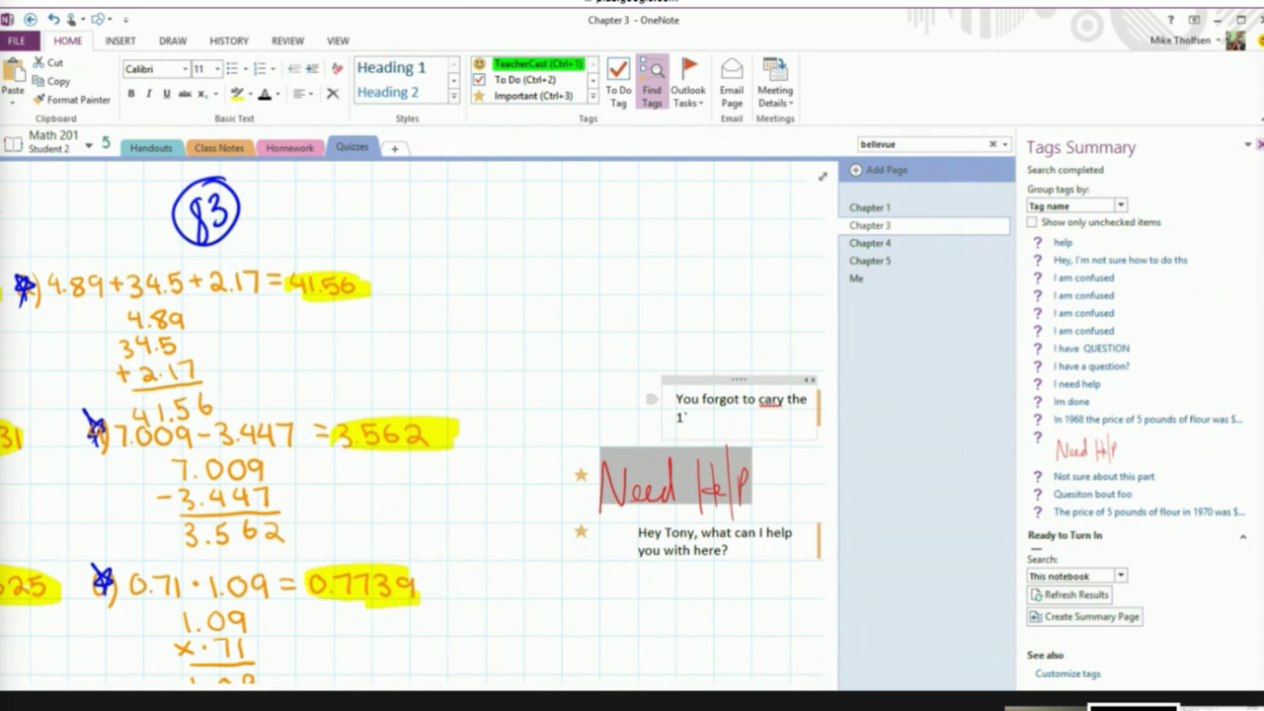
{"action": "left_click", "coordinate": [1260, 144]}
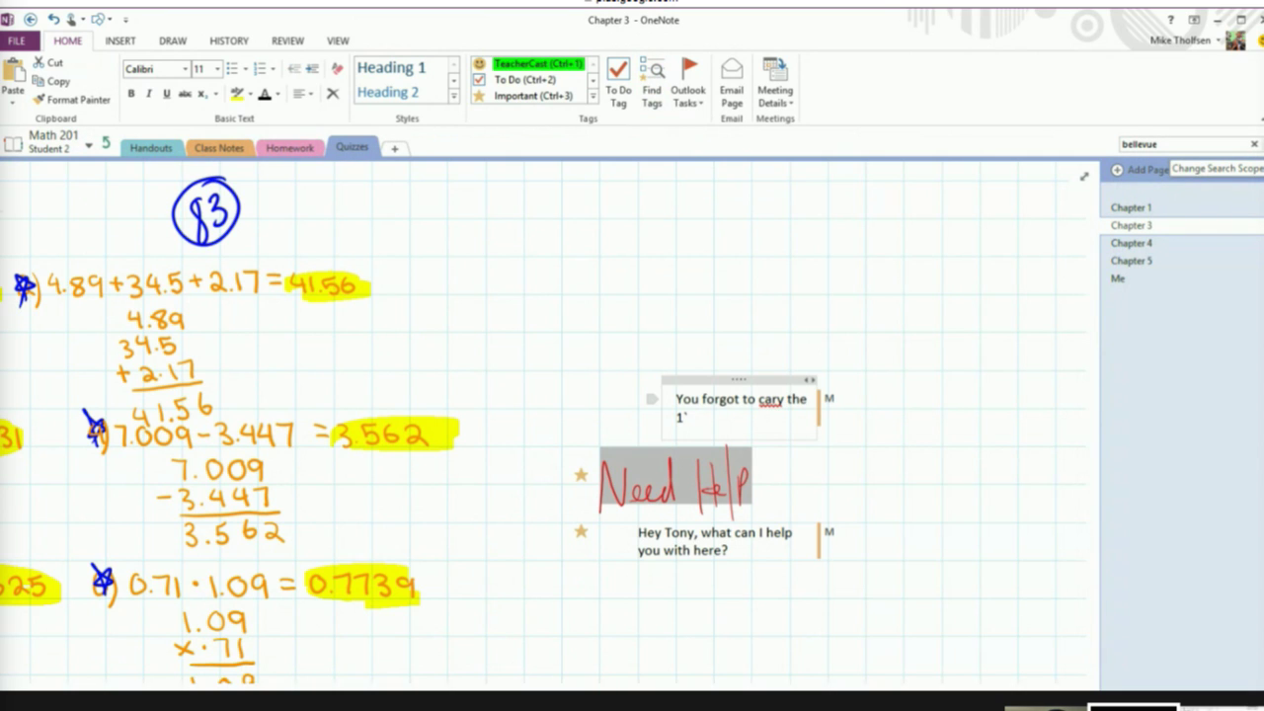
Step: Add New Section 1 and give the Homework page title the green TeacherCast tag
{"action": "left_click", "coordinate": [87, 146]}
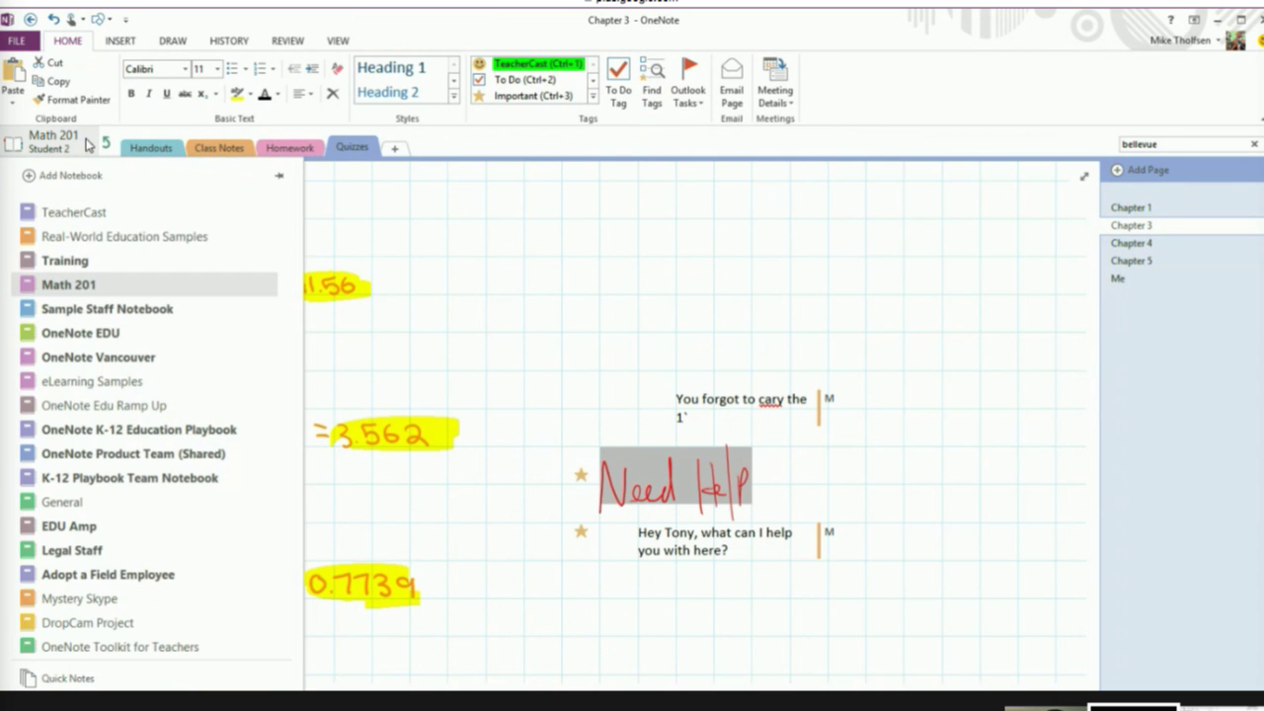
{"action": "left_click", "coordinate": [394, 147]}
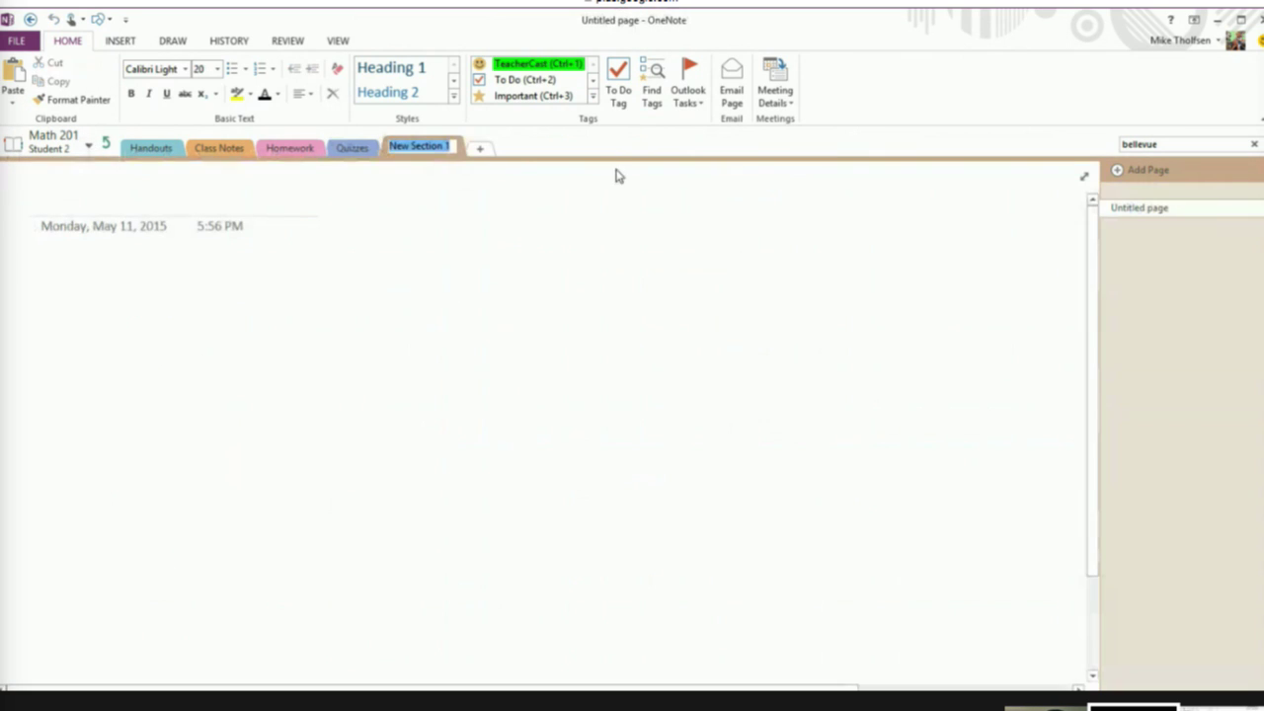
{"action": "left_click", "coordinate": [277, 150]}
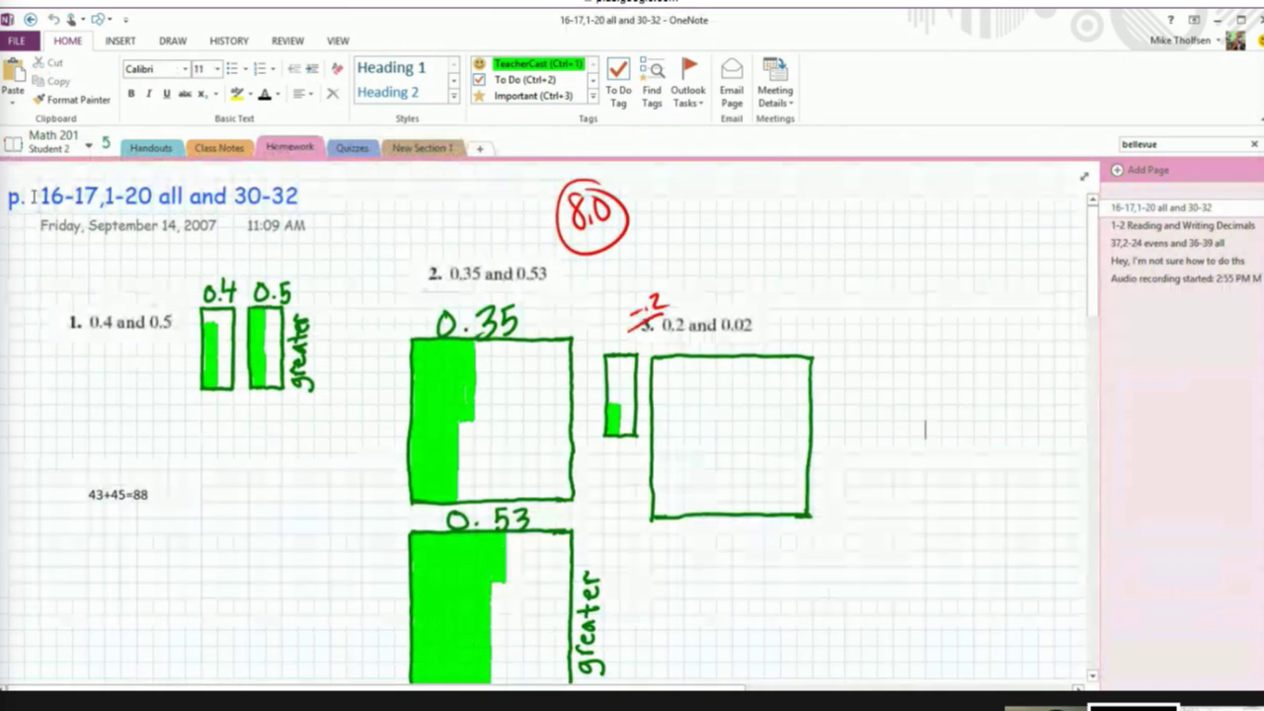
{"action": "left_click", "coordinate": [34, 196]}
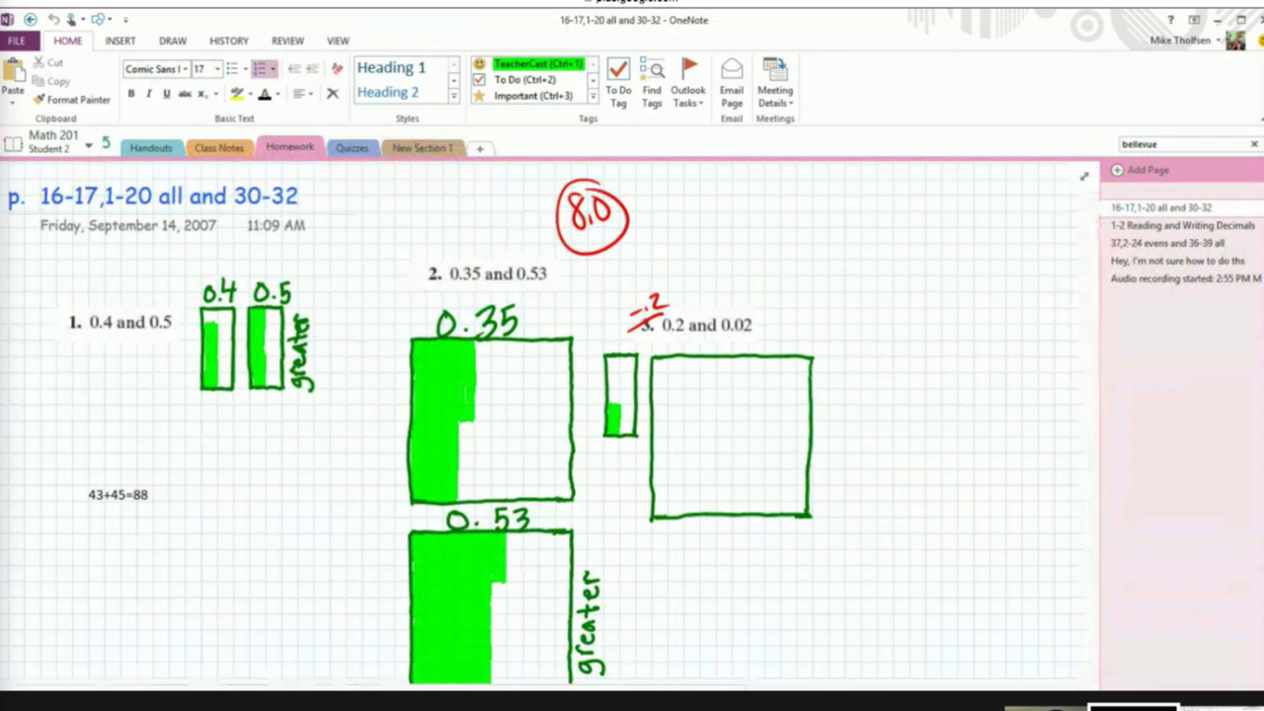
{"action": "left_click", "coordinate": [529, 65]}
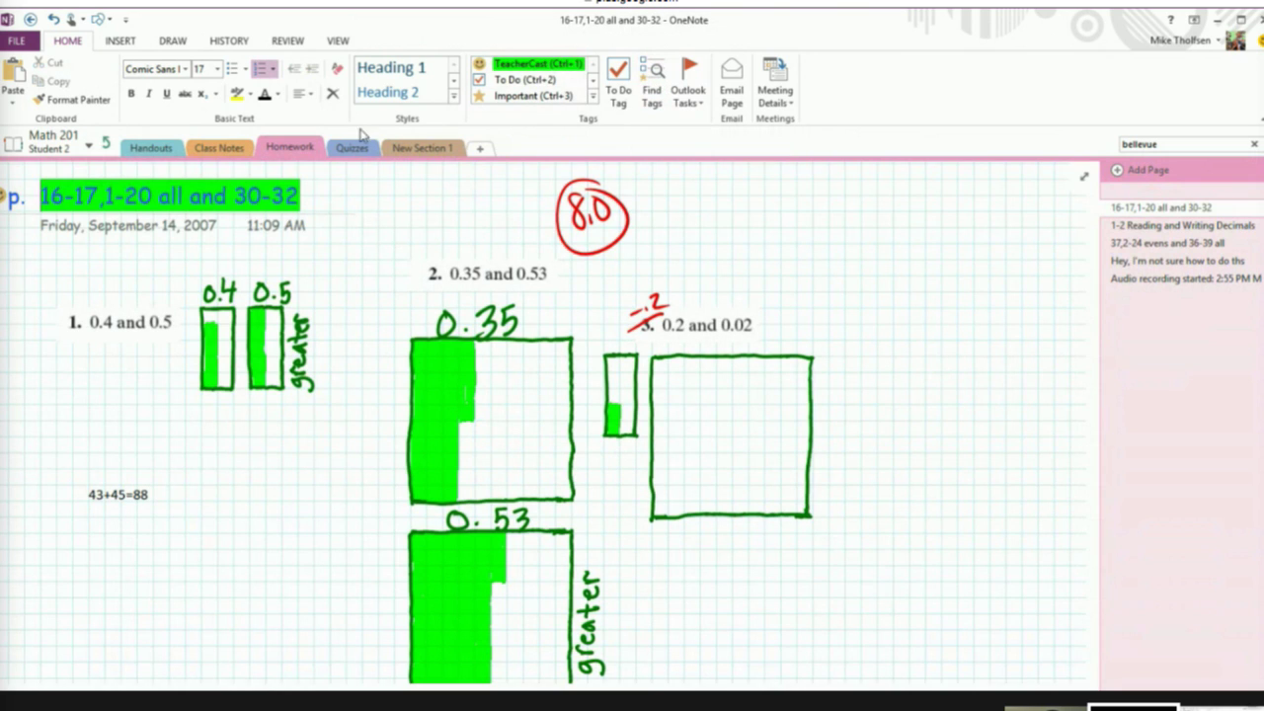
Step: Switch back to the Sample Staff Notebook at its weekly staff meeting page
{"action": "left_click", "coordinate": [87, 145]}
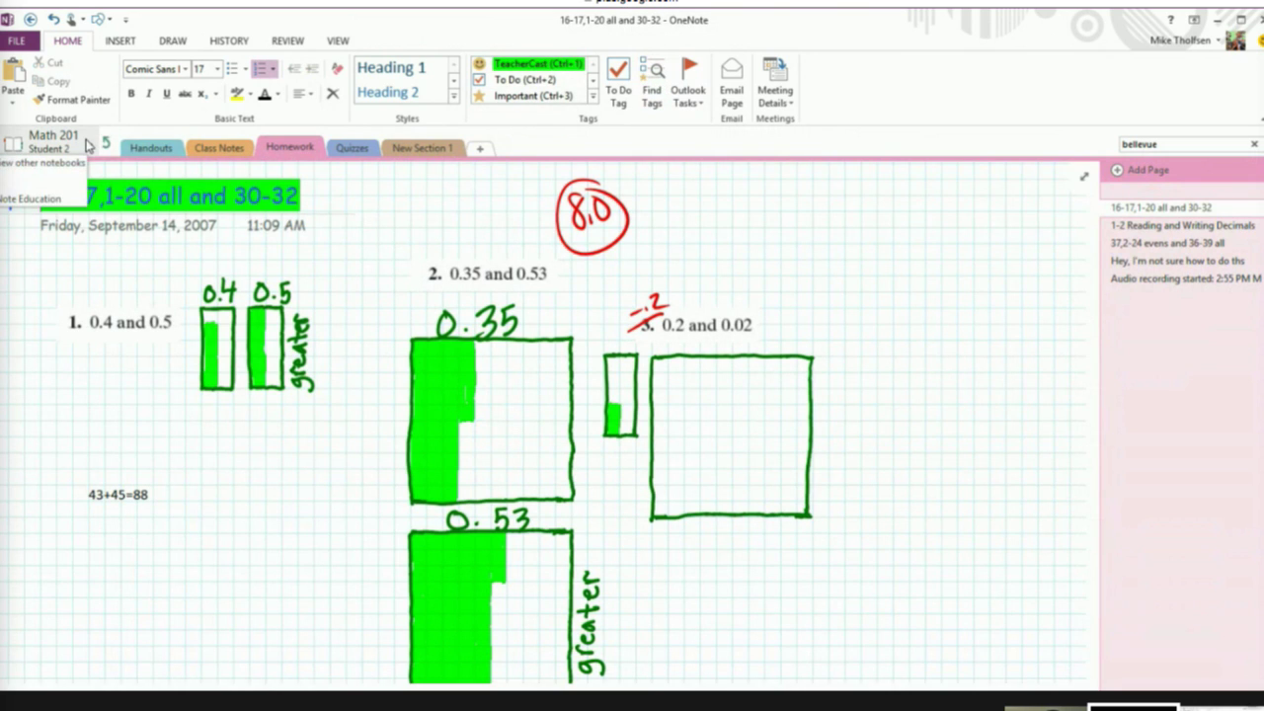
{"action": "left_click", "coordinate": [87, 145]}
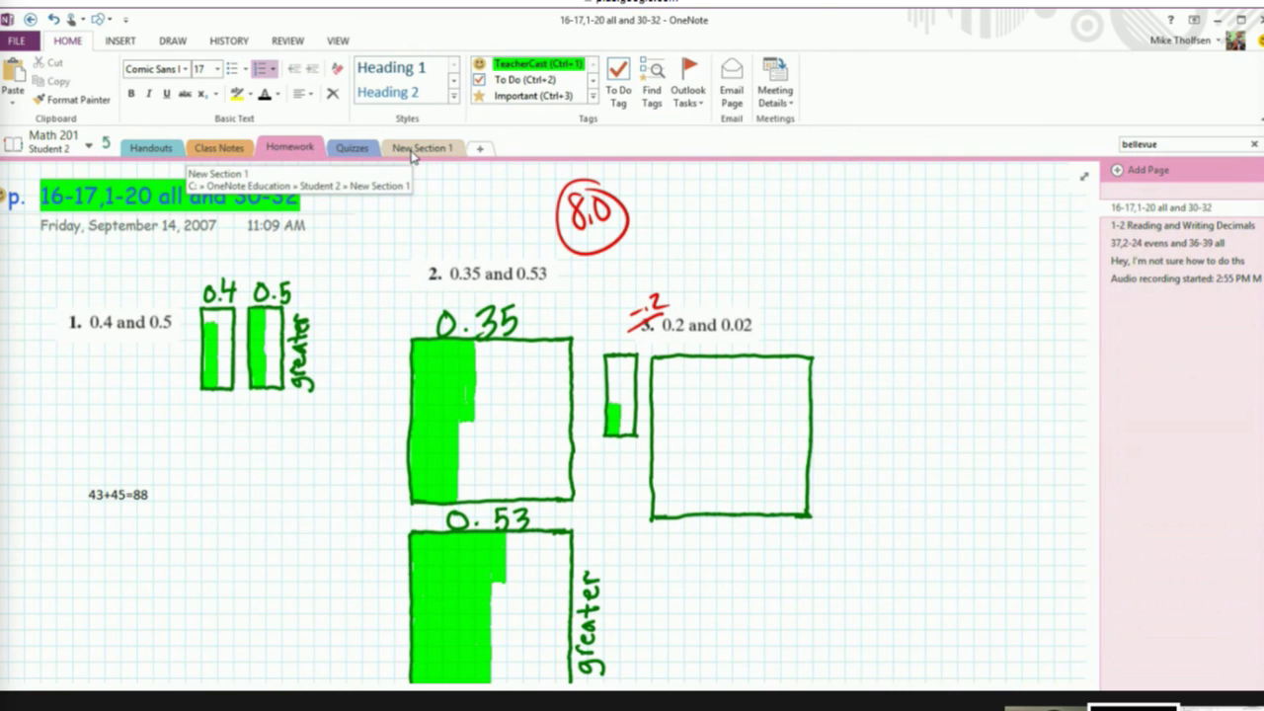
{"action": "left_click", "coordinate": [82, 148]}
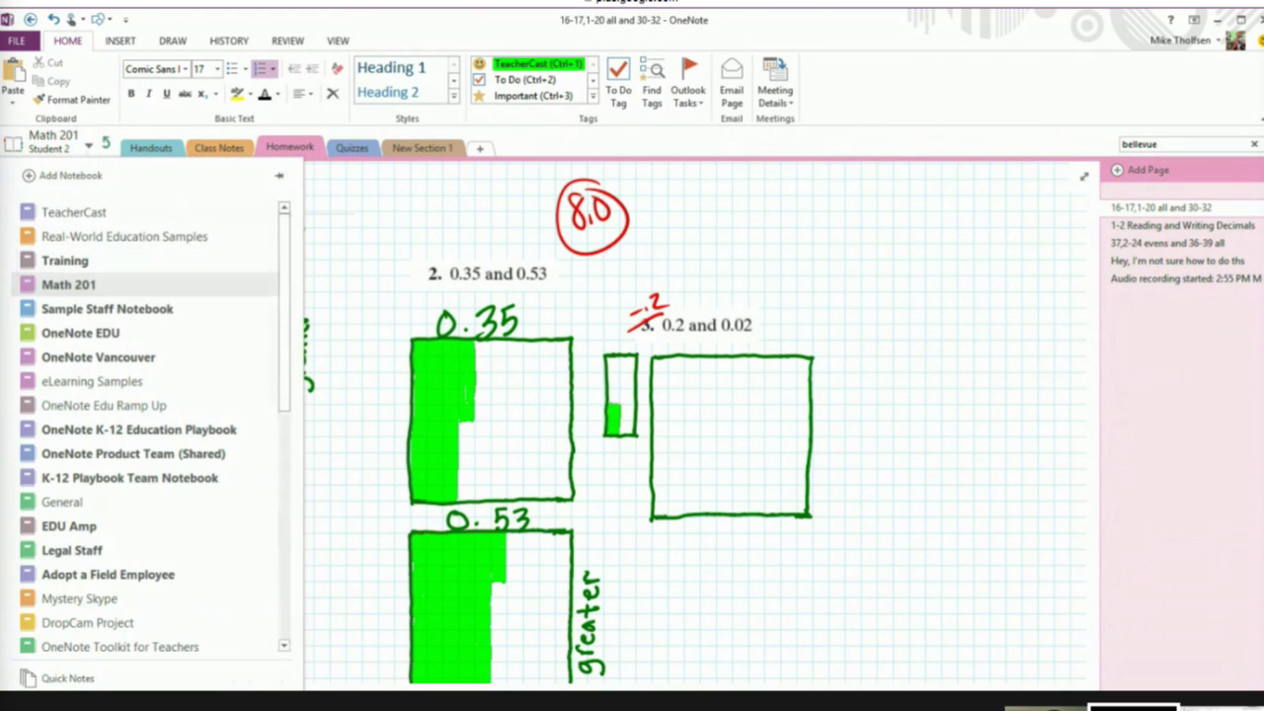
{"action": "left_click", "coordinate": [107, 308]}
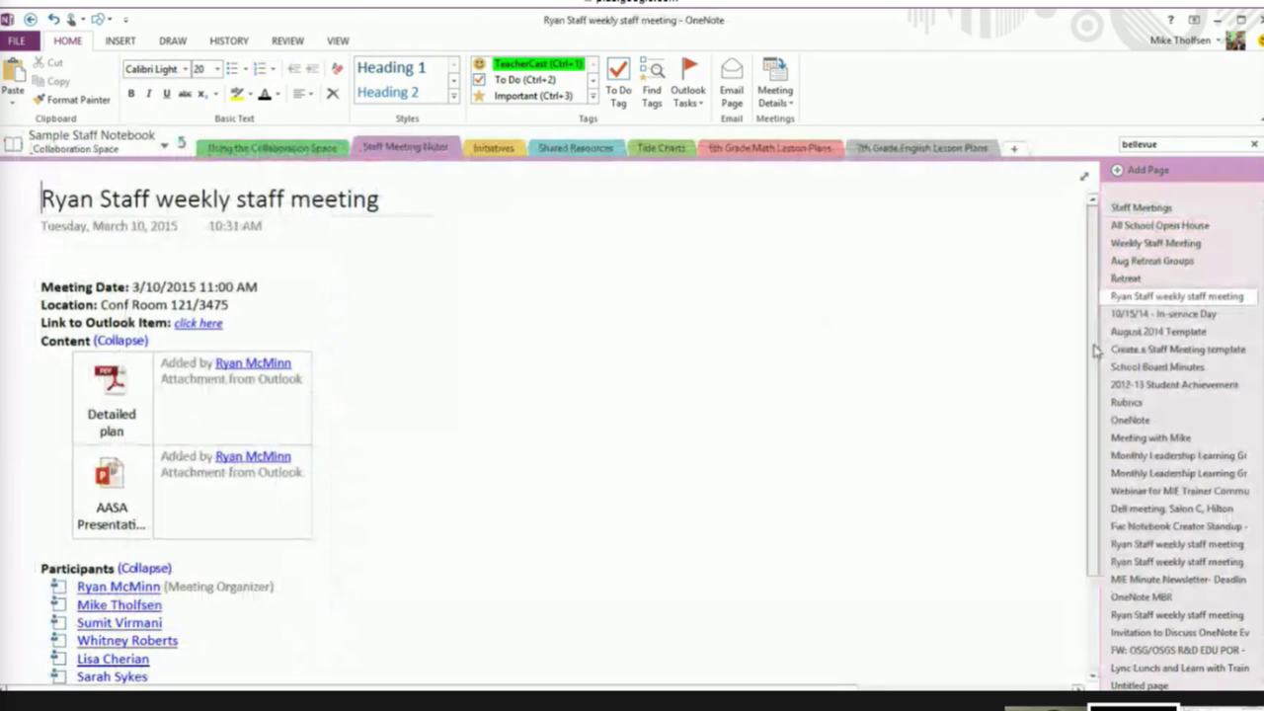
Step: Open the lower weekly staff meeting page and scroll to its Question, Important, TeacherCast and To Do notes
{"action": "scroll", "coordinate": [1080, 480], "scroll_direction": "down", "scroll_amount": 2}
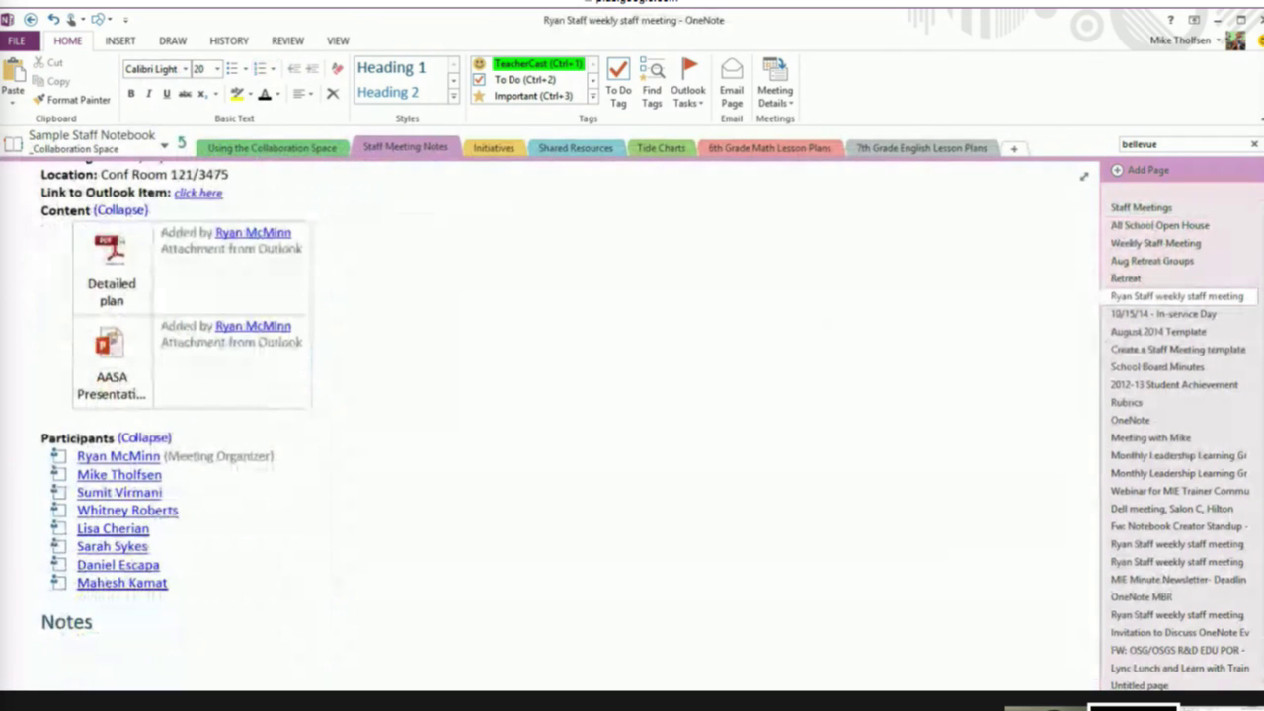
{"action": "scroll", "coordinate": [1174, 444], "scroll_direction": "down", "scroll_amount": 1}
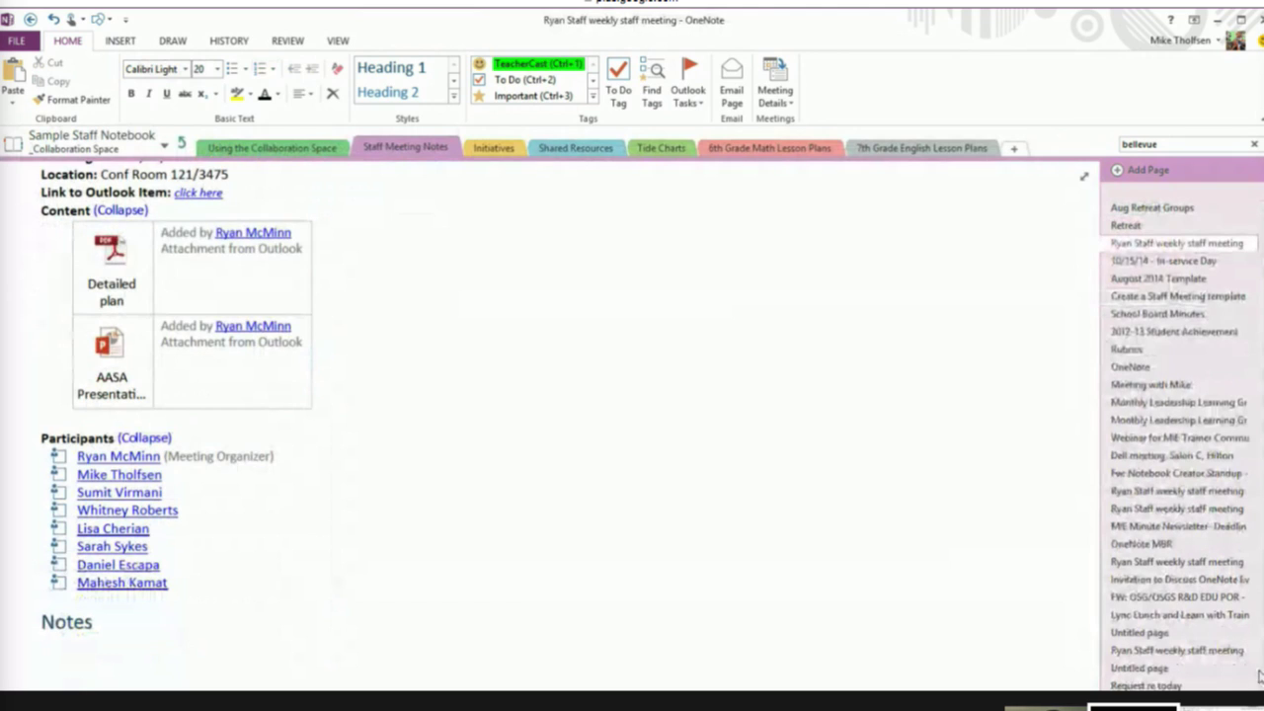
{"action": "left_click", "coordinate": [1187, 653]}
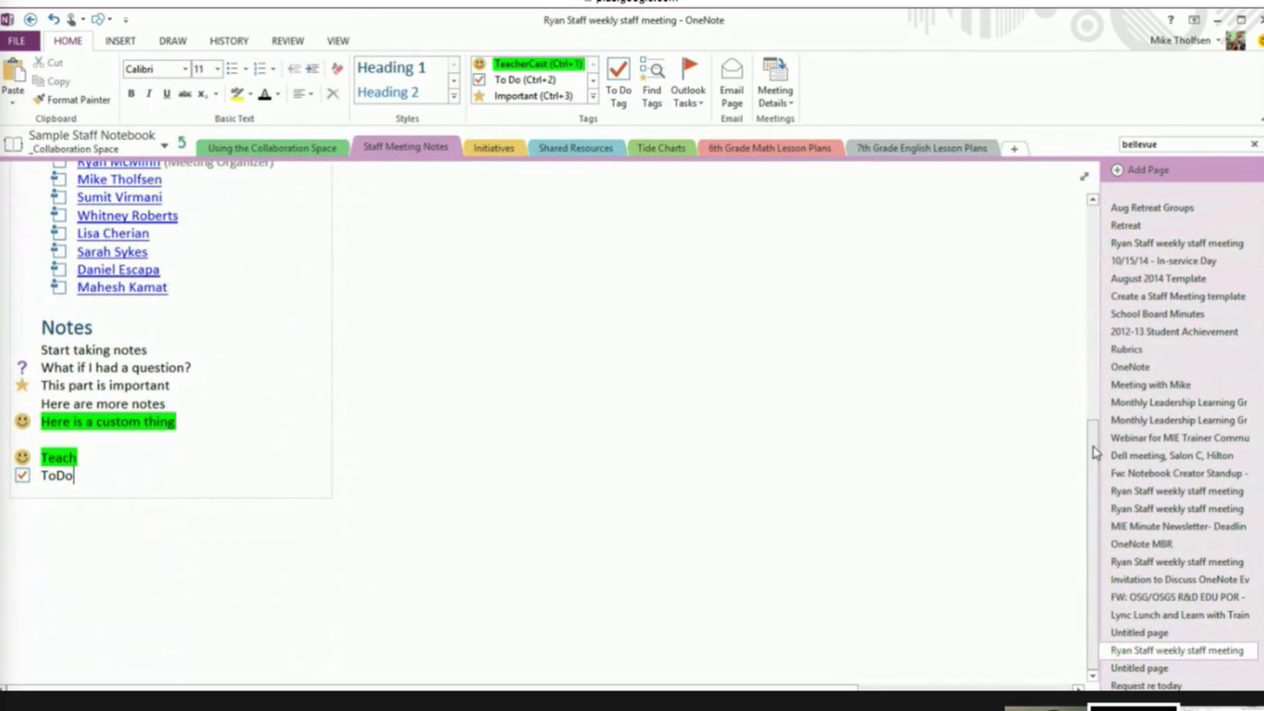
{"action": "left_click_drag", "start_coordinate": [1093, 451], "coordinate": [1082, 416]}
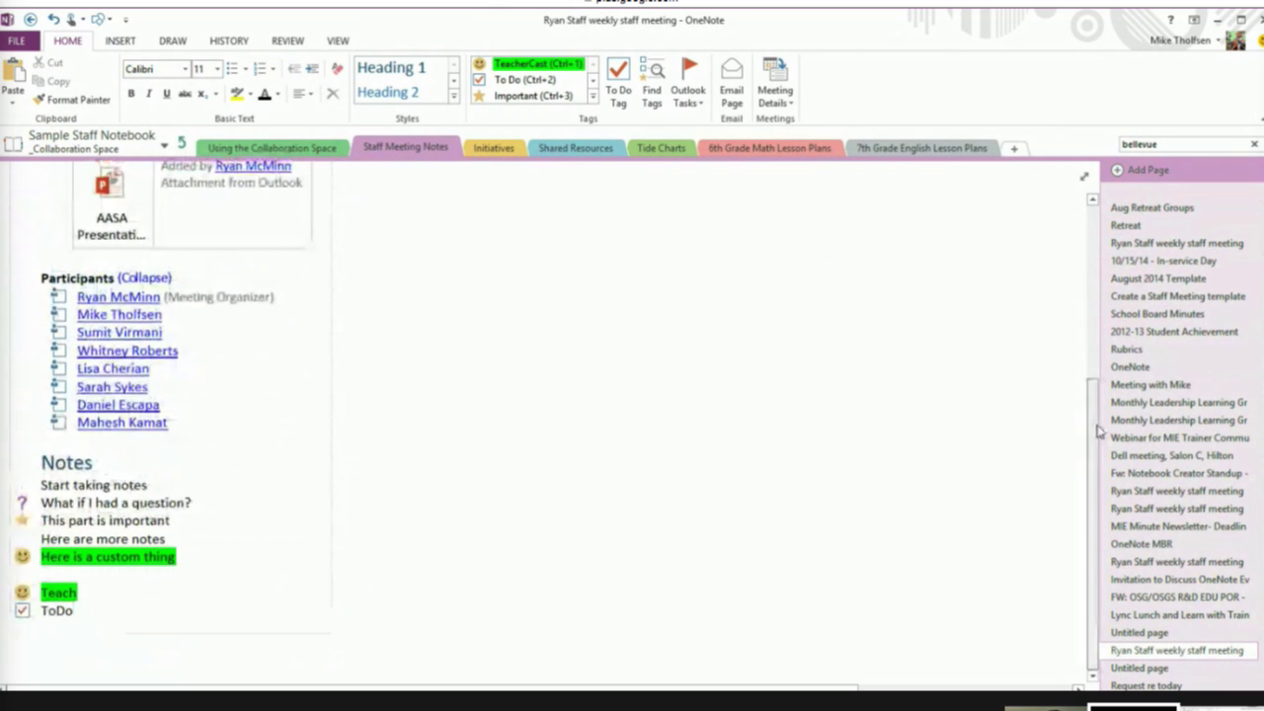